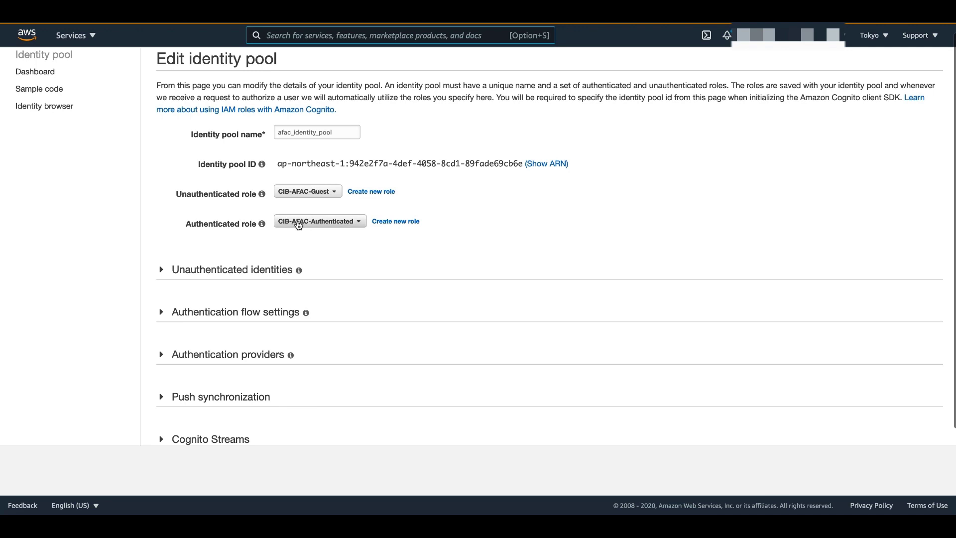
Expand the identity pool's authentication providers and examine the Cognito user pool, app client and role selection settings
scroll(483, 251, down, 1)
scroll(483, 252, down, 3)
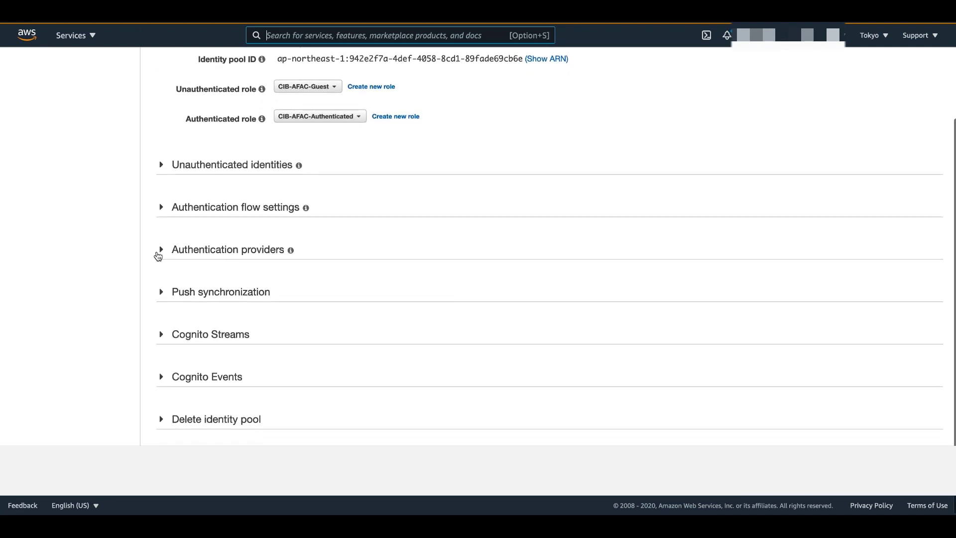
click(162, 251)
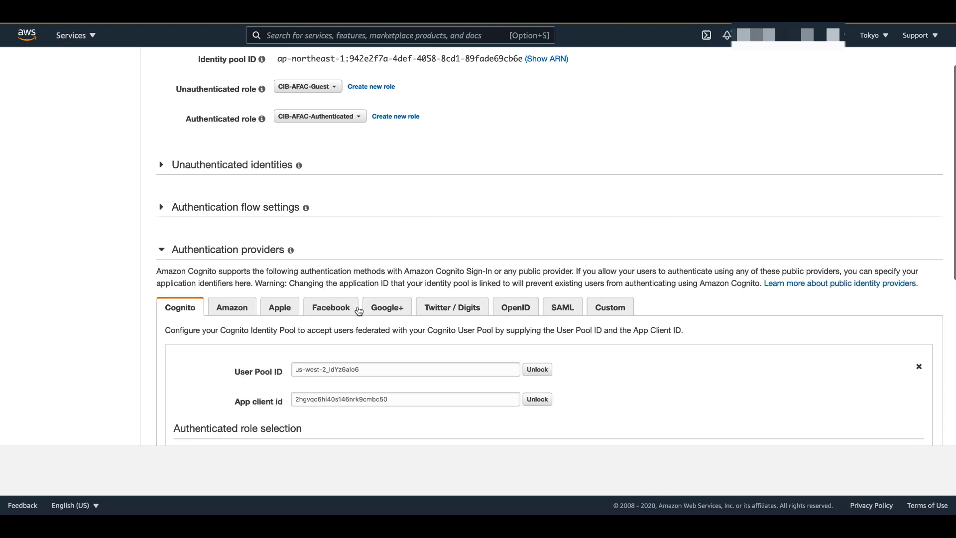
scroll(431, 259, down, 4)
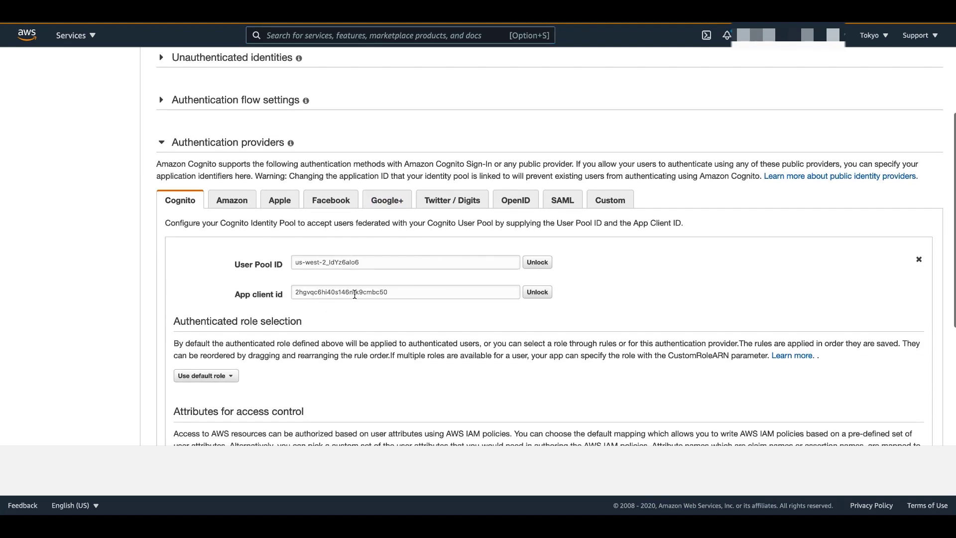
scroll(397, 281, down, 2)
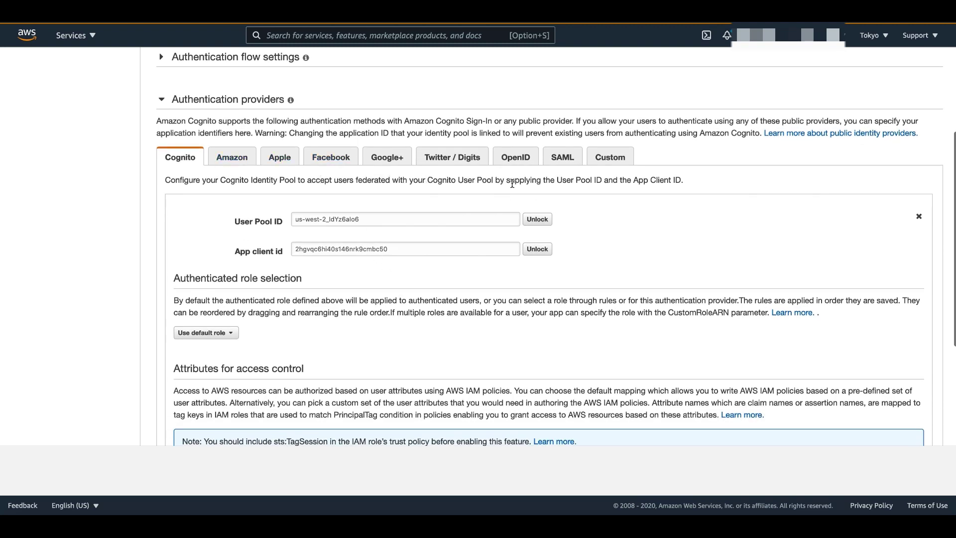
scroll(444, 276, down, 4)
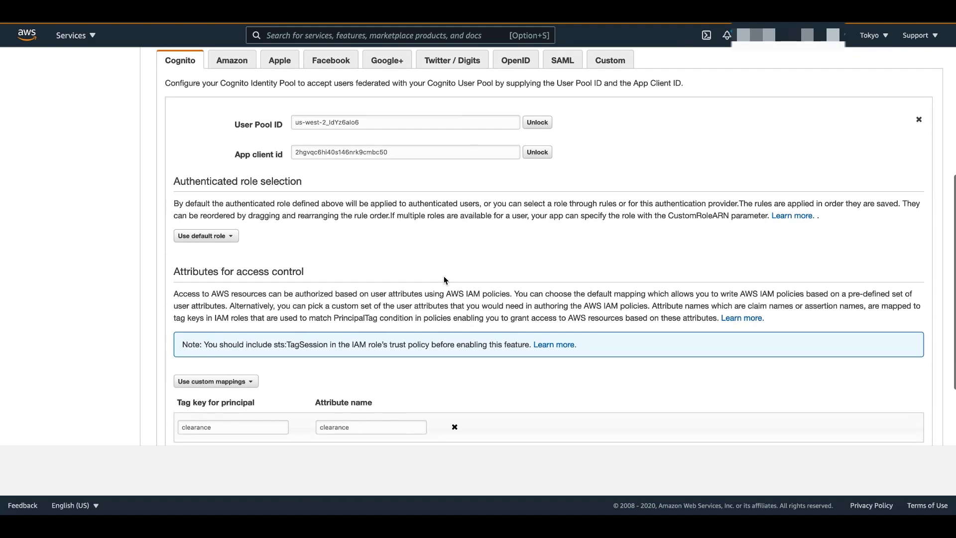
scroll(444, 276, up, 1)
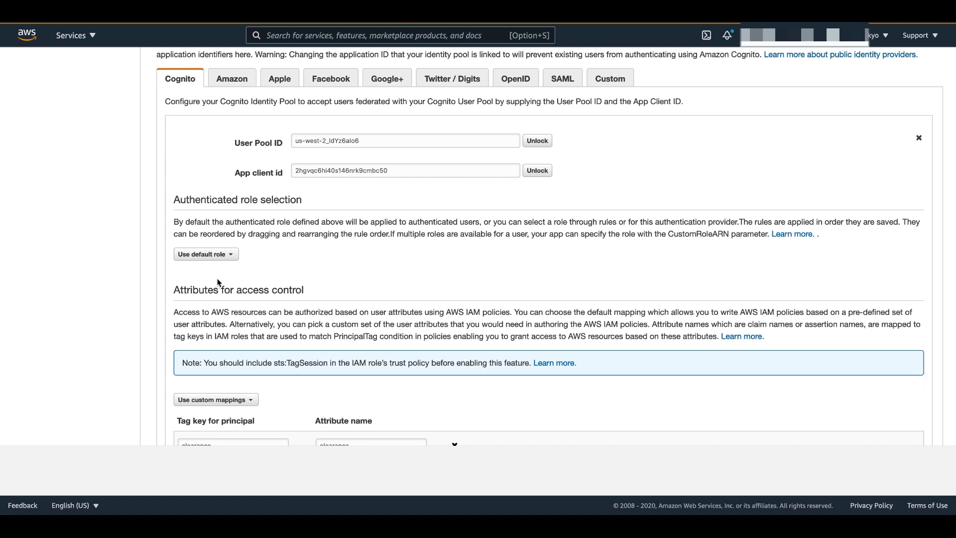
Set the authenticated role selection to Choose role with rules, add a second rule and view the roles available for the first rule
click(231, 254)
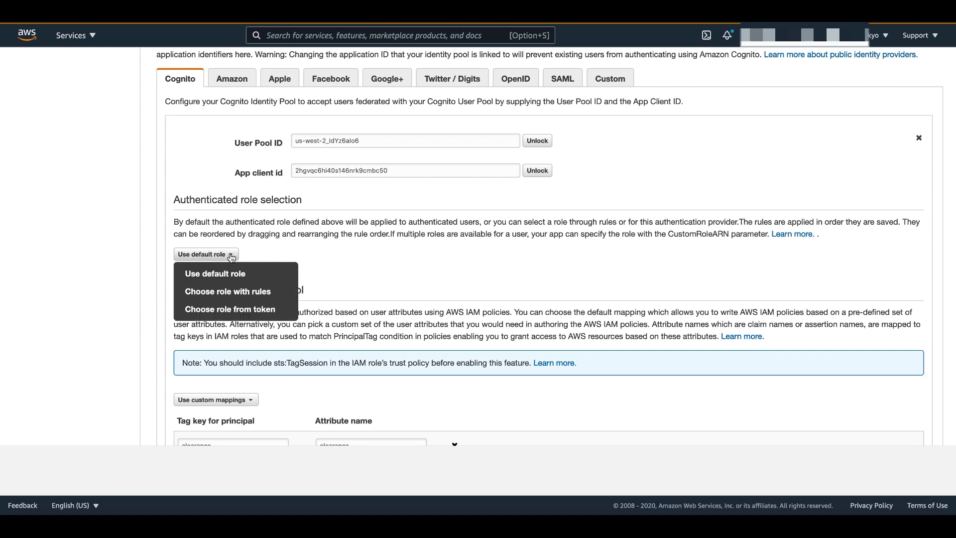
click(246, 297)
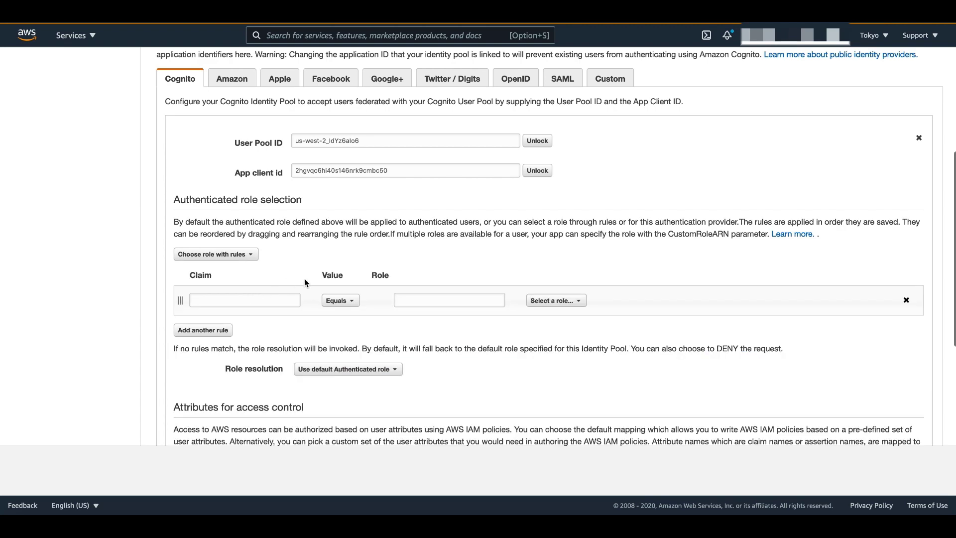
scroll(304, 278, down, 1)
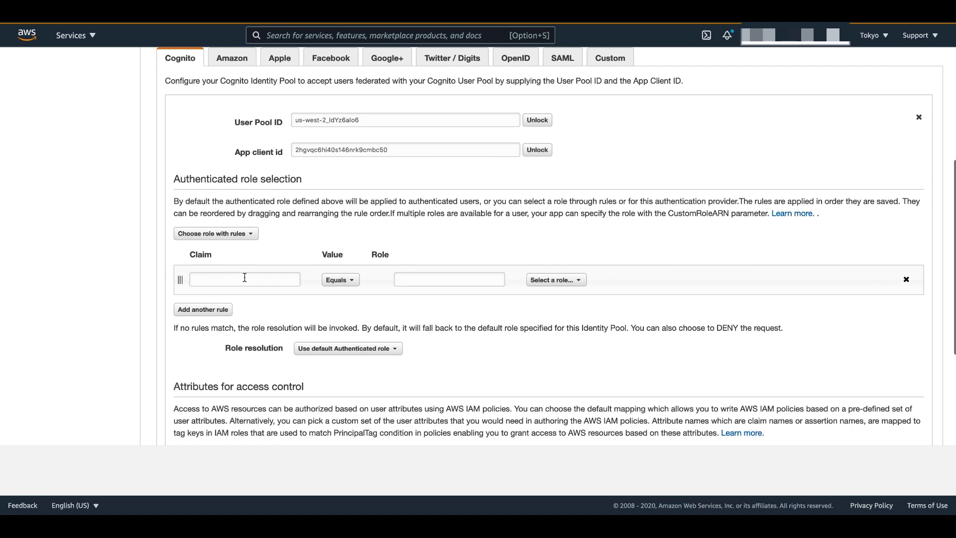
click(245, 278)
click(212, 307)
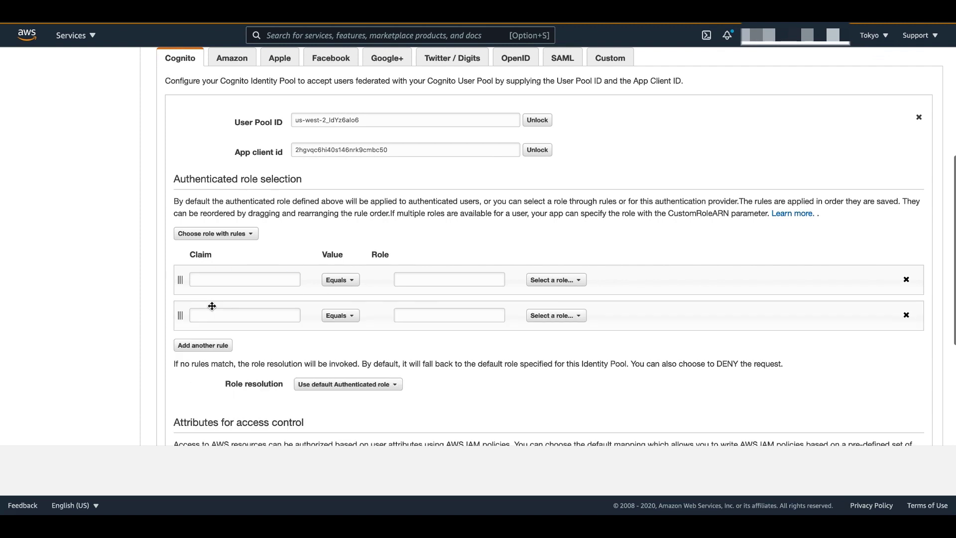
click(252, 280)
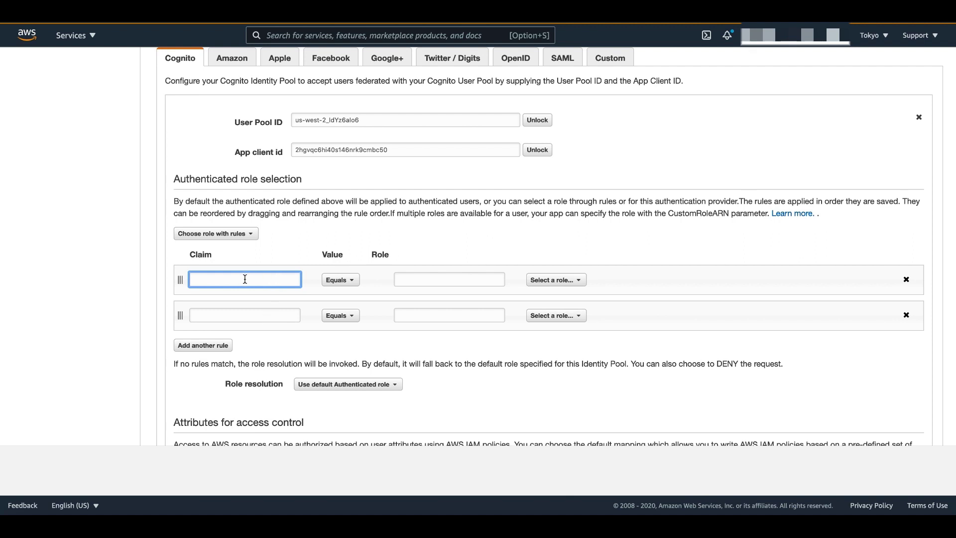
click(429, 277)
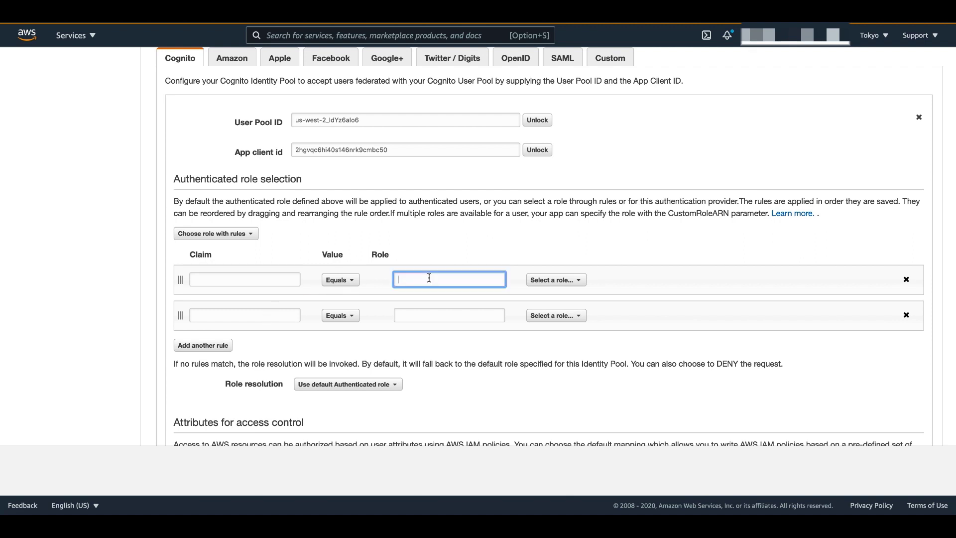
click(561, 281)
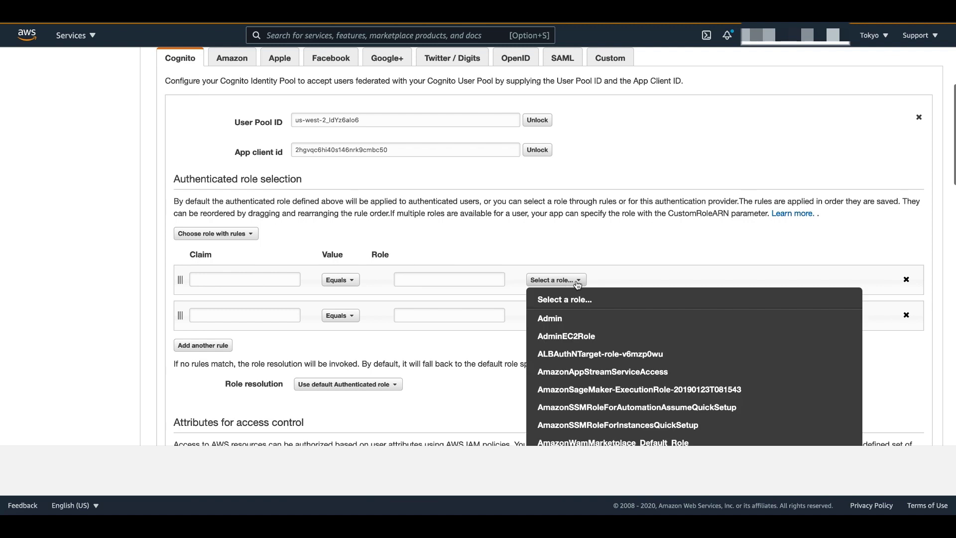
click(605, 255)
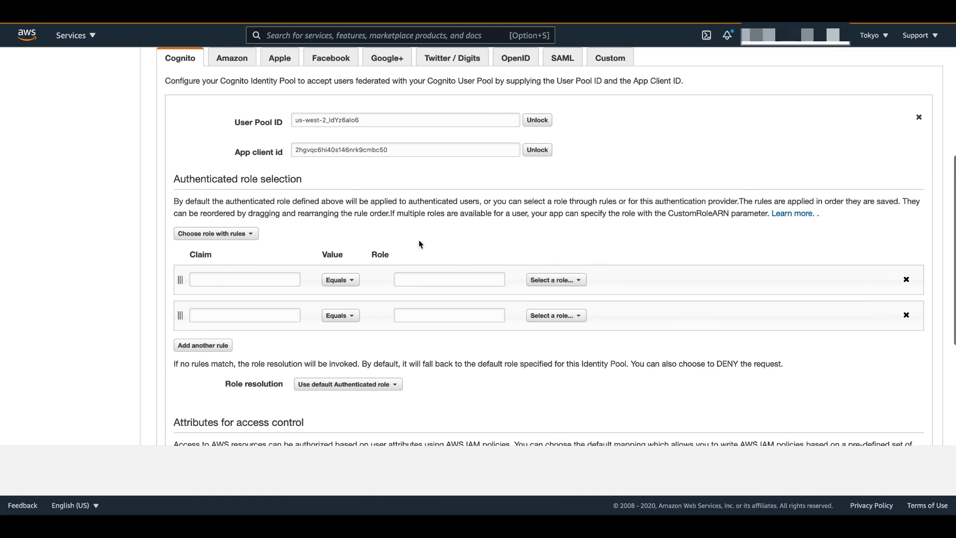
Try Choose role from token for the authenticated role selection, and return it to Use default role
click(189, 234)
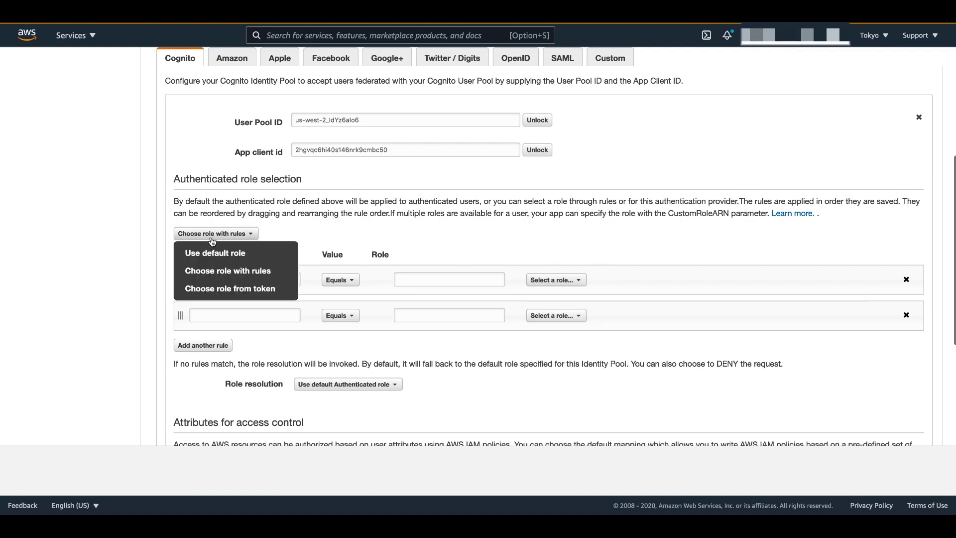
click(233, 288)
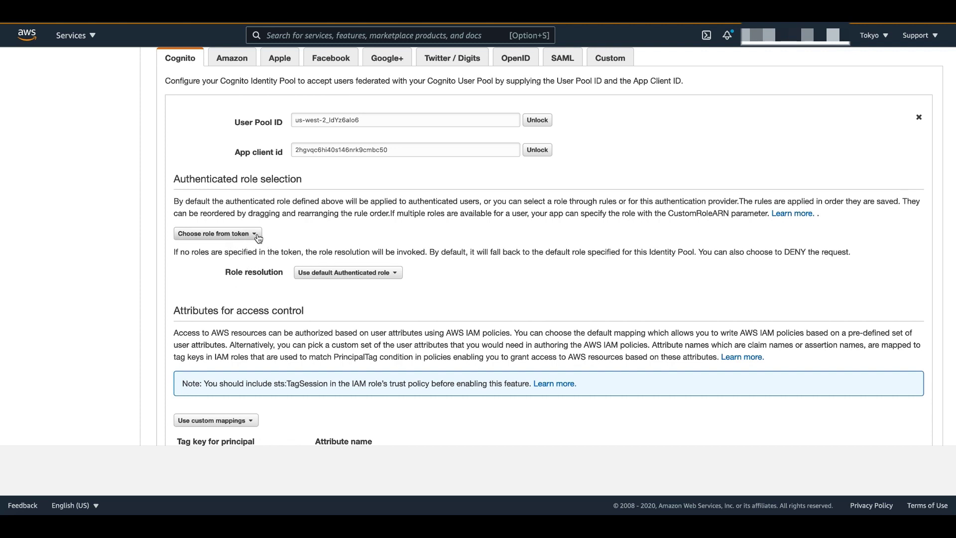
click(230, 234)
click(224, 249)
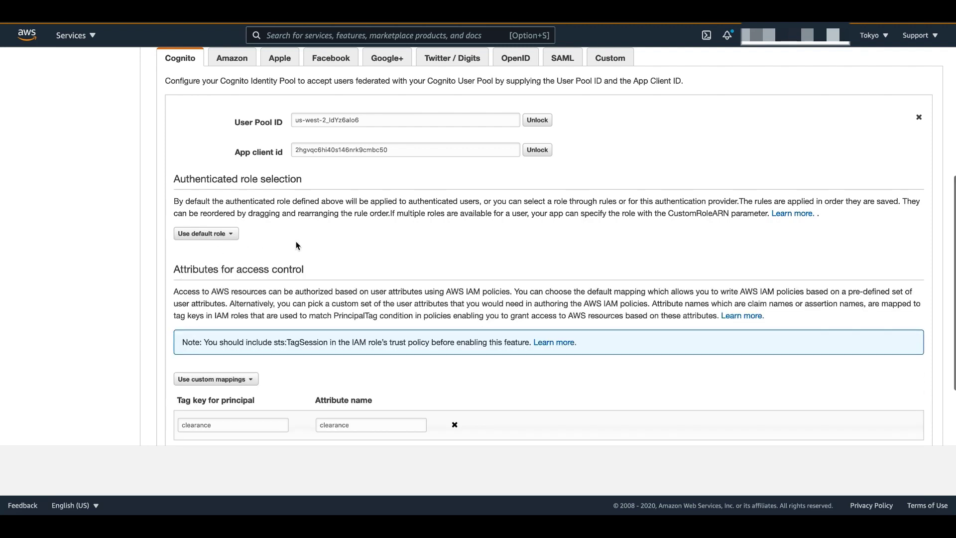
Set the attributes for access control to Use default mappings, inspect the attribute names, and return to Use custom mappings
scroll(296, 244, down, 5)
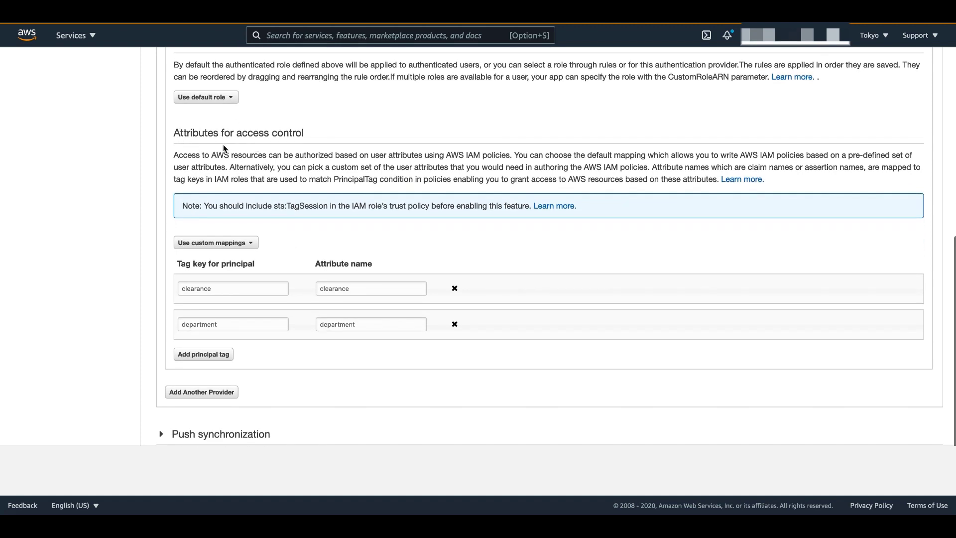
click(234, 243)
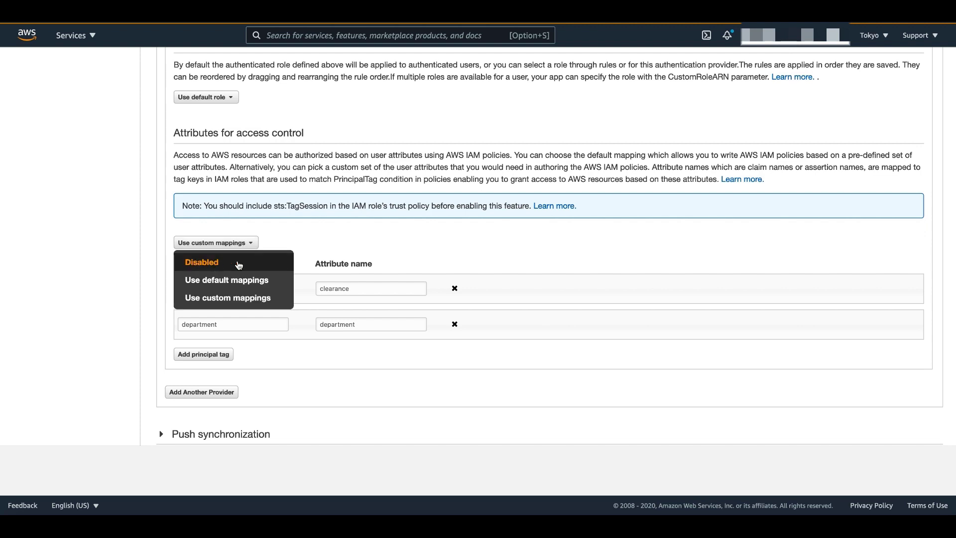
click(249, 280)
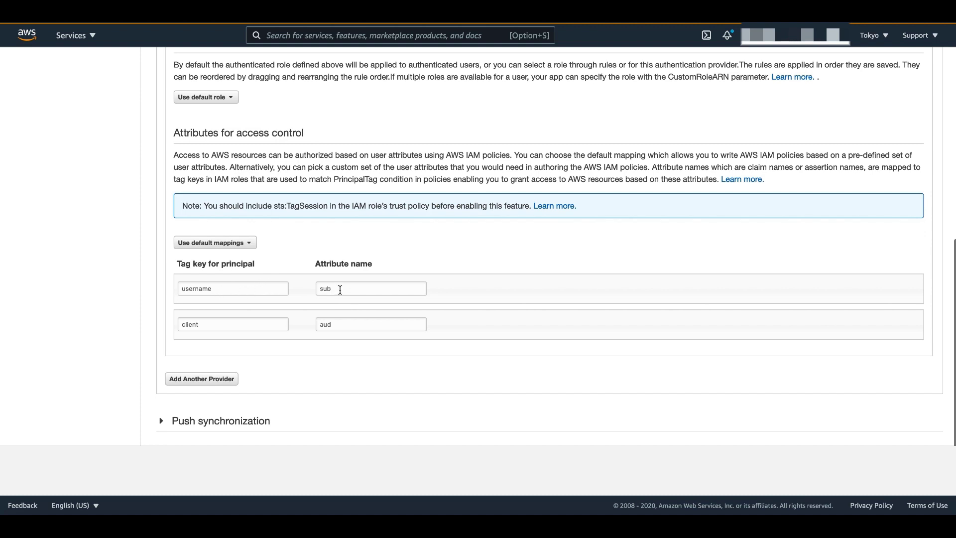
click(340, 289)
click(345, 325)
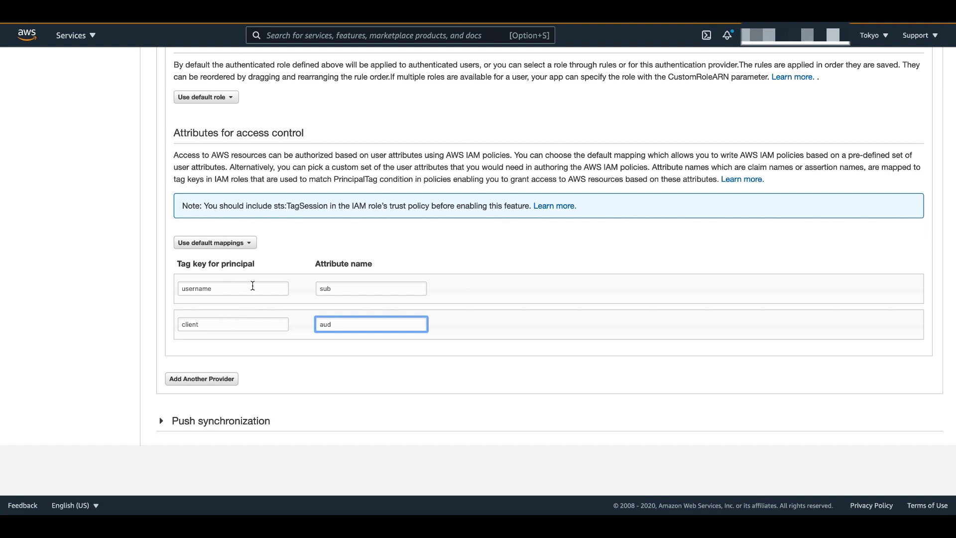
click(246, 242)
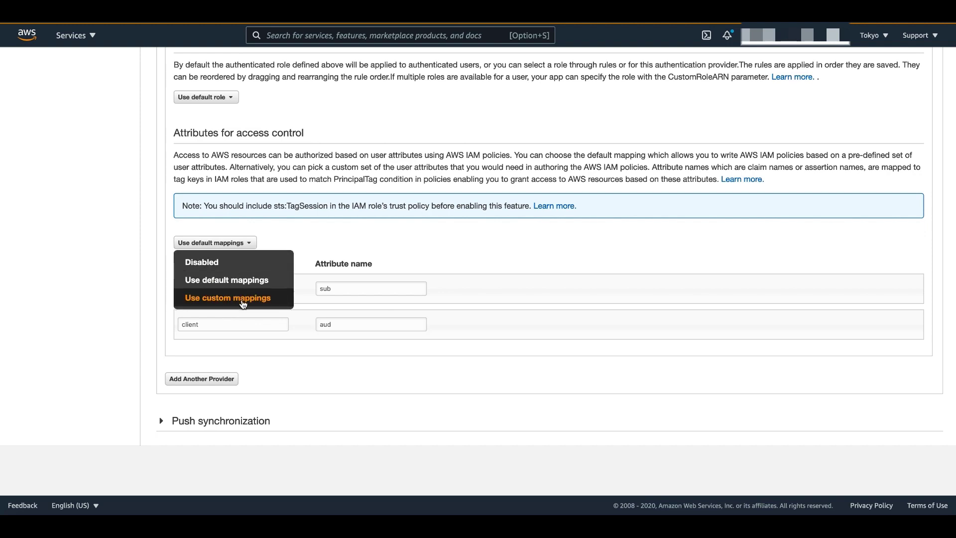
click(242, 298)
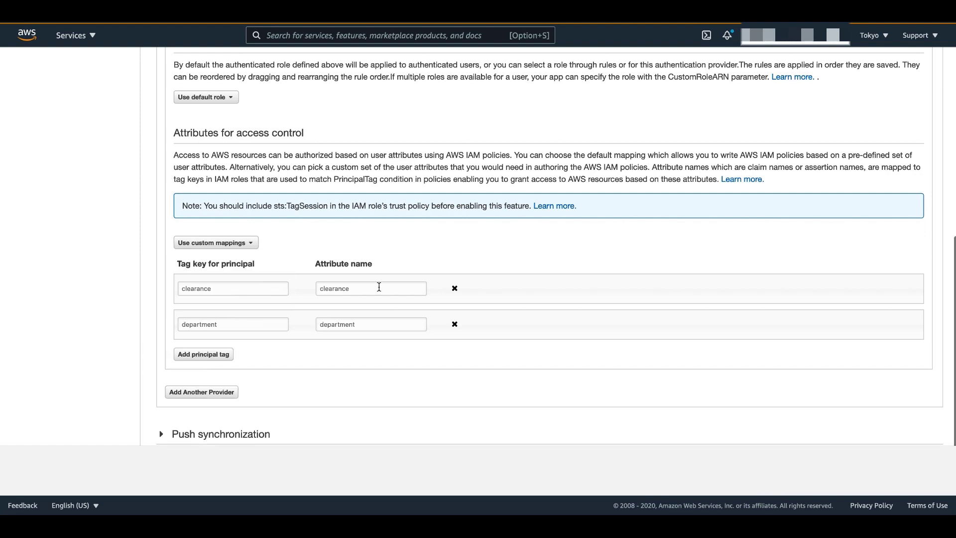
Examine the custom clearance and department mappings between principal tag keys and user attribute names
click(356, 288)
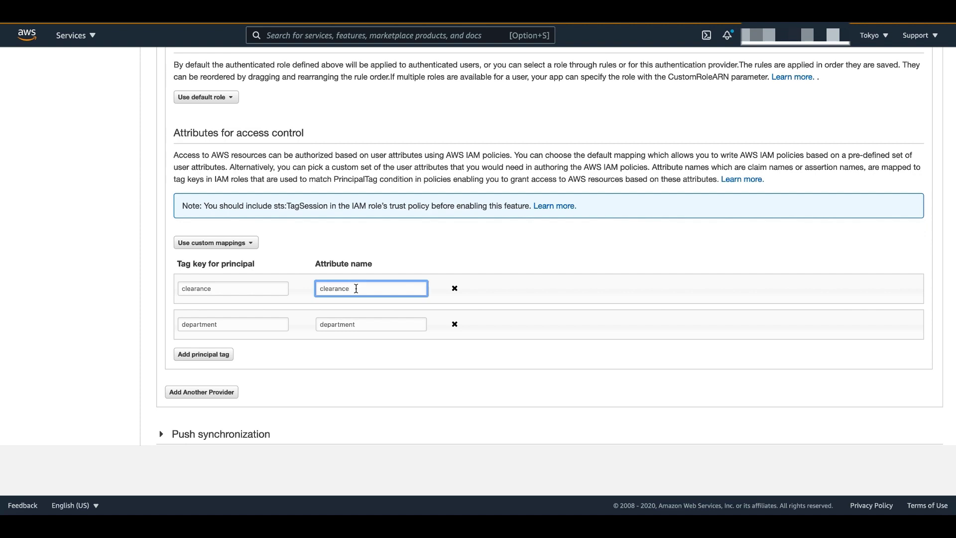
click(243, 287)
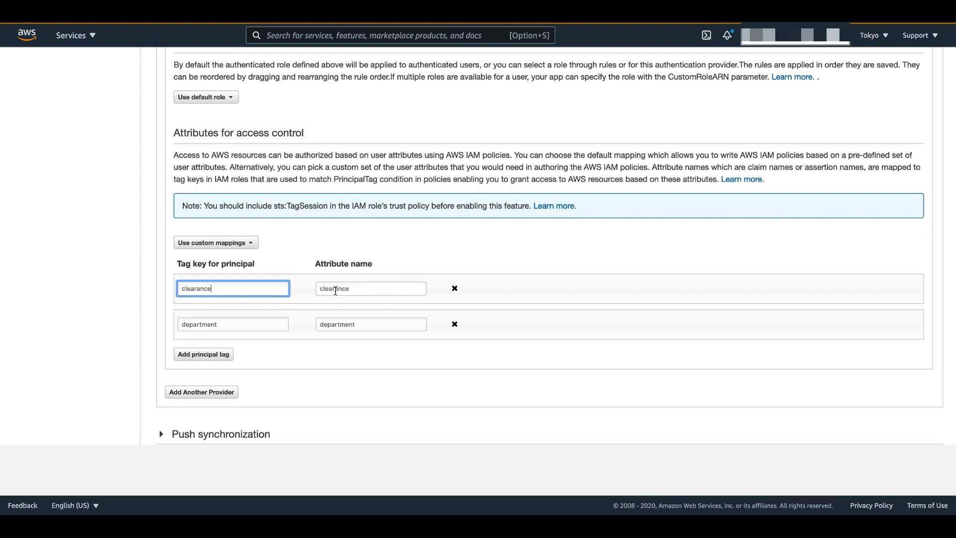
click(335, 290)
click(335, 319)
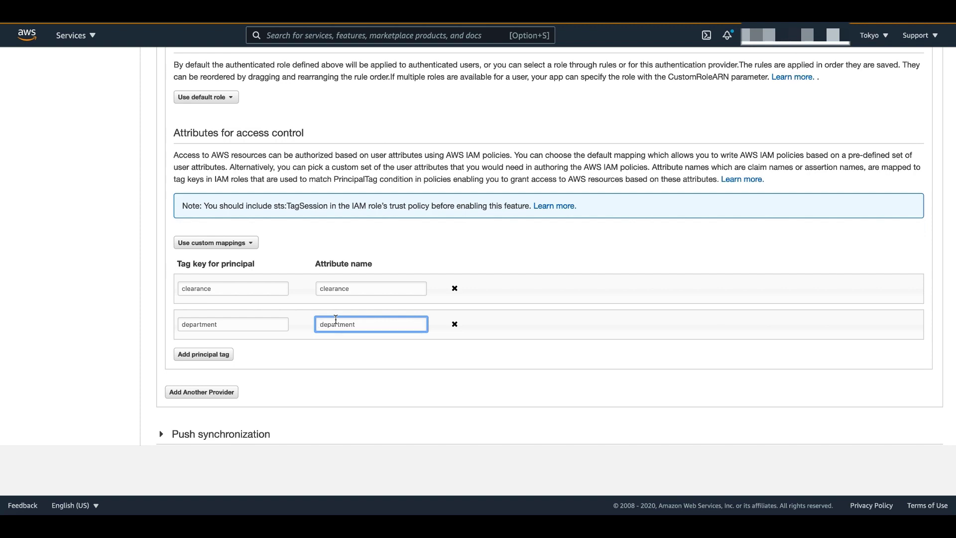
click(228, 285)
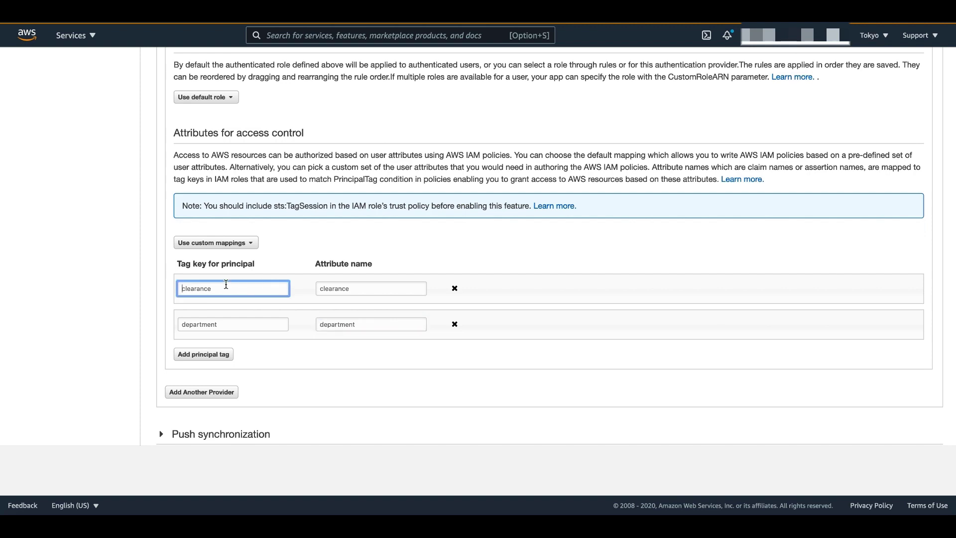
click(230, 320)
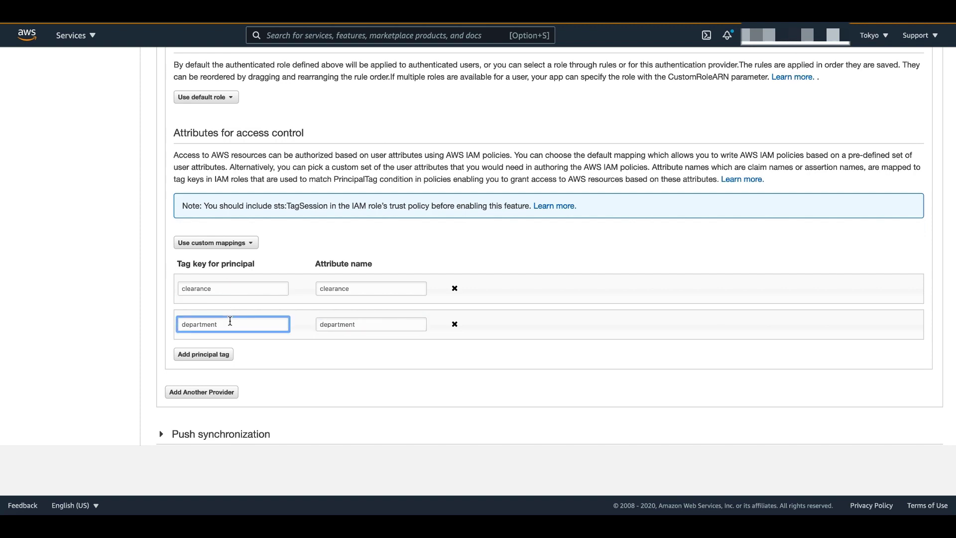
scroll(273, 279, up, 7)
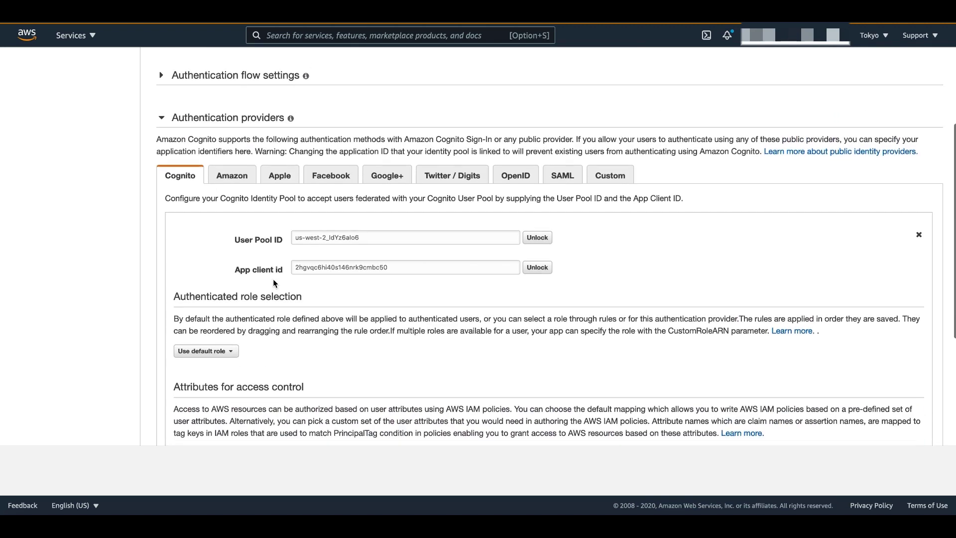
scroll(274, 283, up, 4)
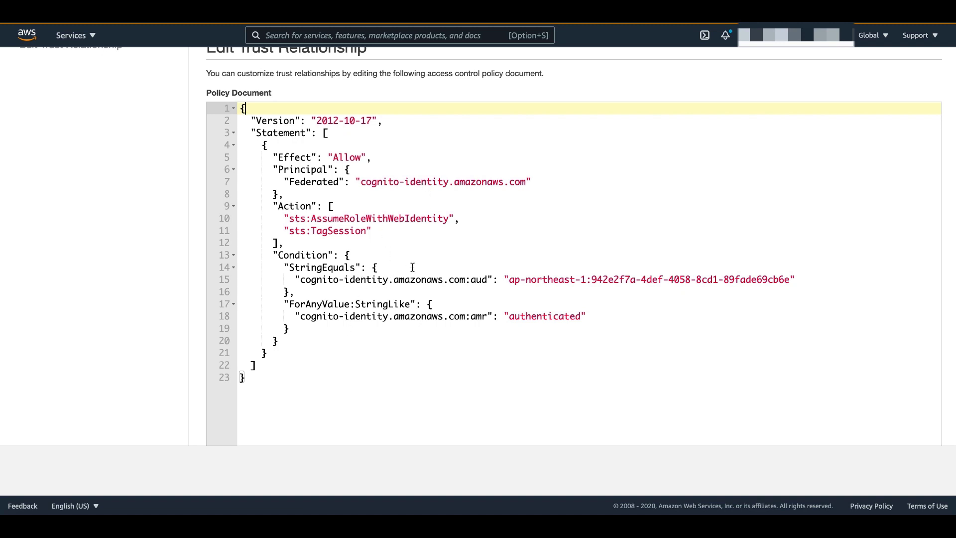
Examine the identity pool audience and authenticated amr conditions in the role's trust policy document
click(510, 280)
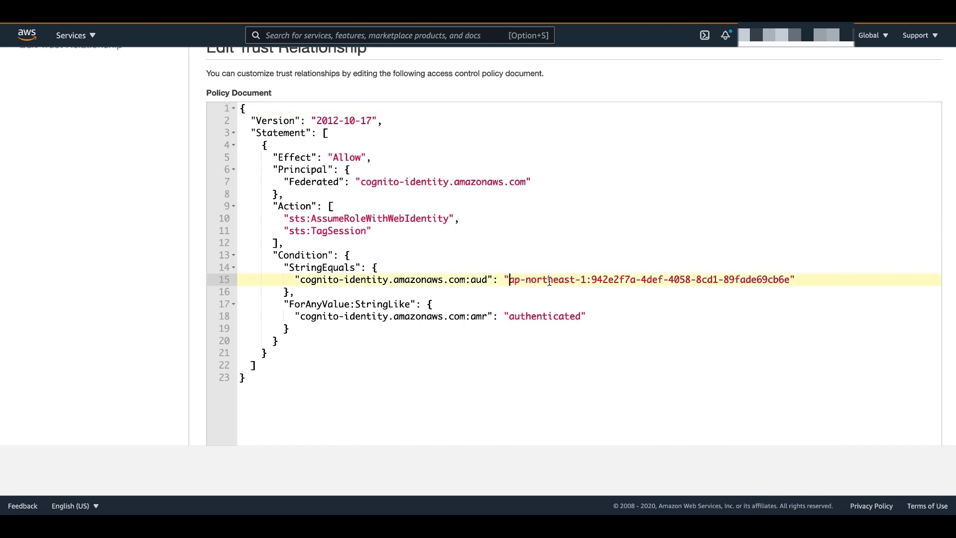
click(531, 316)
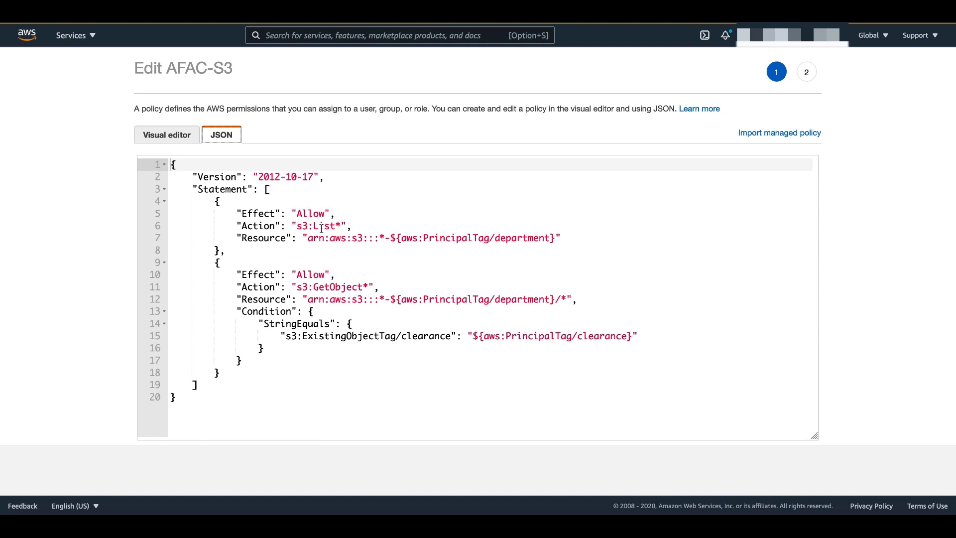
Examine the AFAC-S3 policy's s3:List* action, its department principal tag in the resource, and the s3:GetObject* action
click(324, 228)
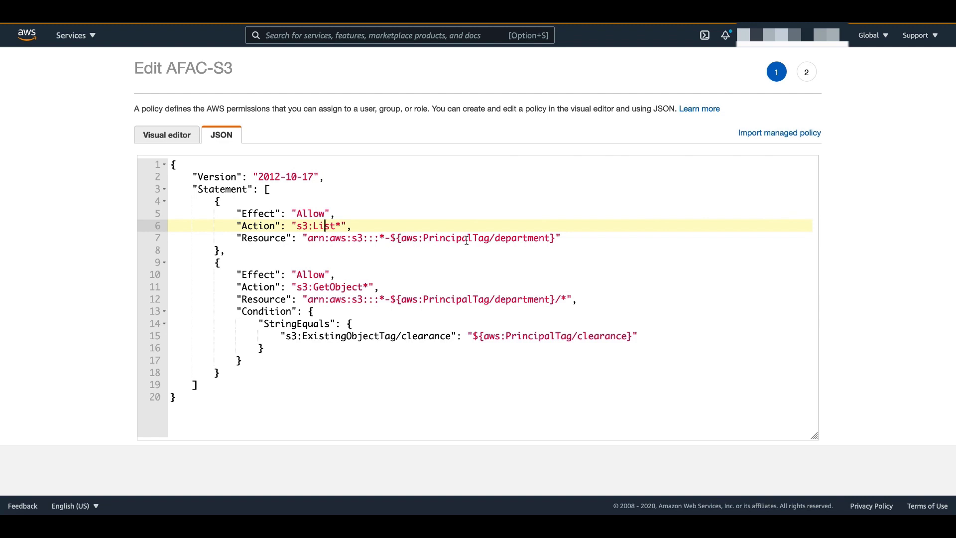
click(390, 238)
drag(389, 238, 556, 239)
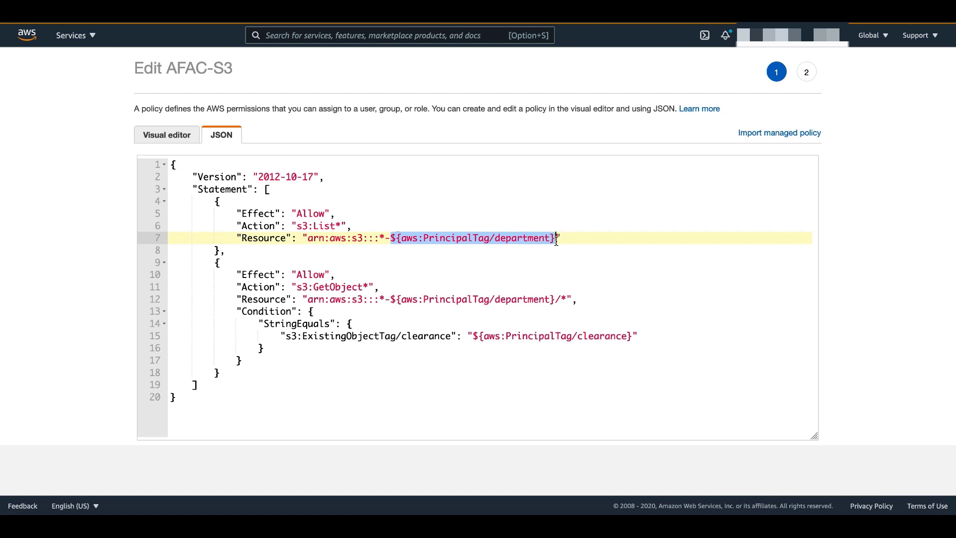
click(330, 287)
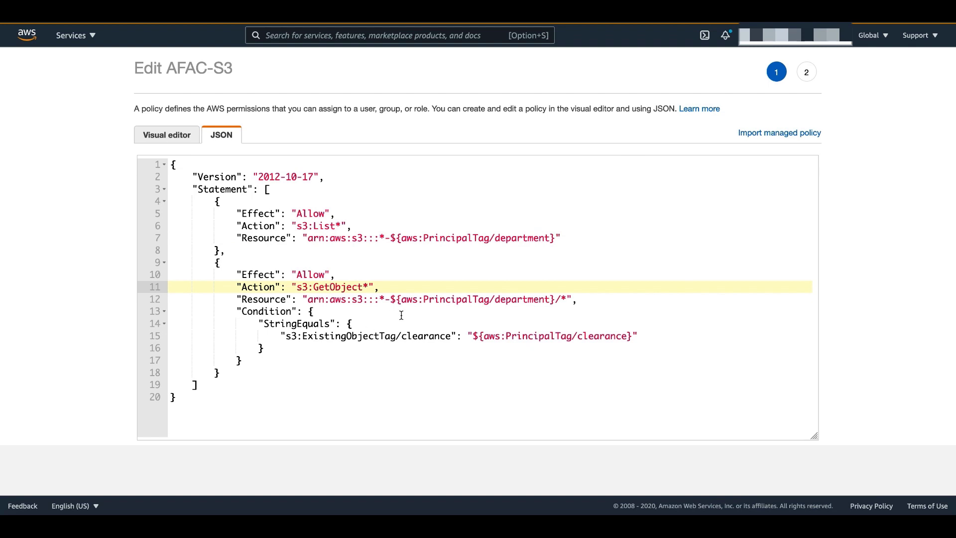
Examine the s3:GetObject* statement's department-tagged resource and its StringEquals condition matching the object clearance tag to the principal tag
click(467, 300)
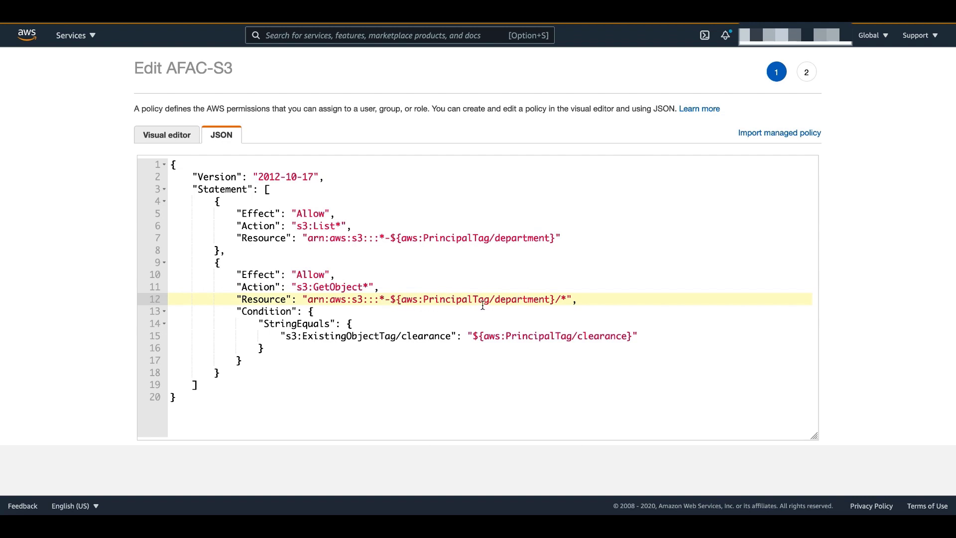
double_click(421, 338)
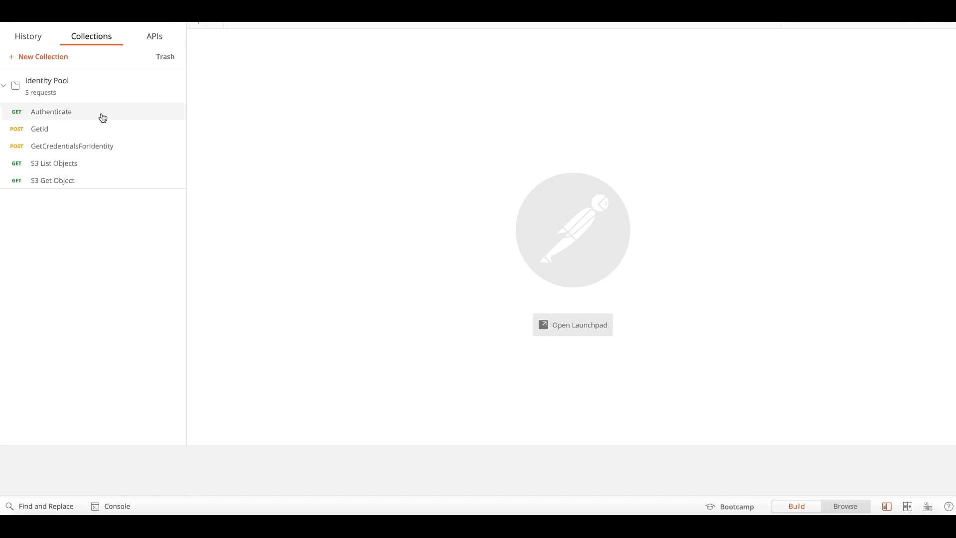
Switch to Postman and review the OAuth 2.0 token configuration of the Authenticate request in the Identity Pool collection
click(70, 115)
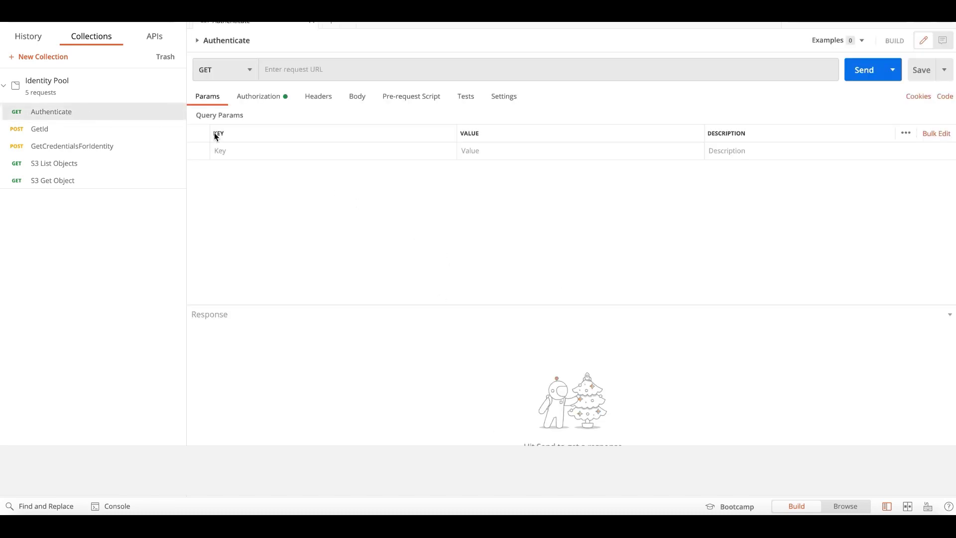
click(279, 99)
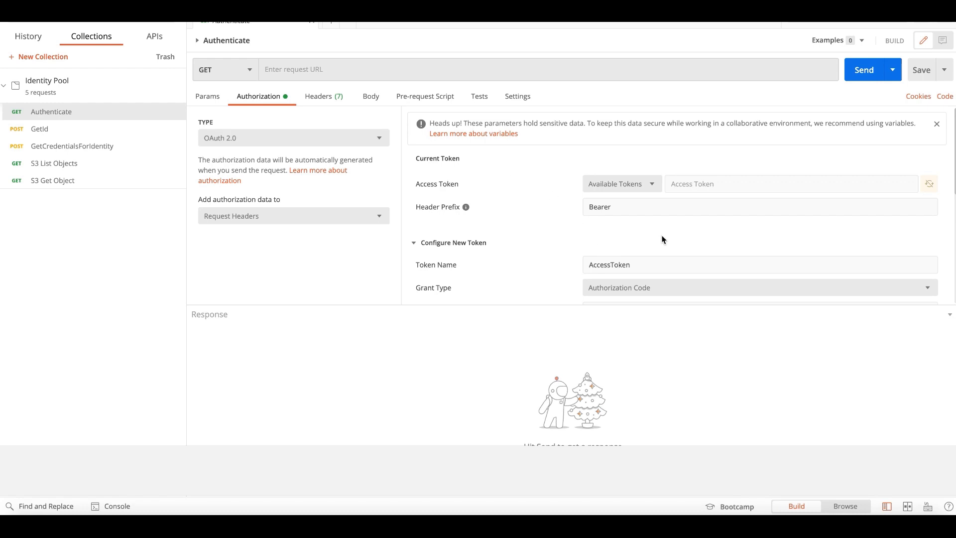
scroll(662, 237, down, 5)
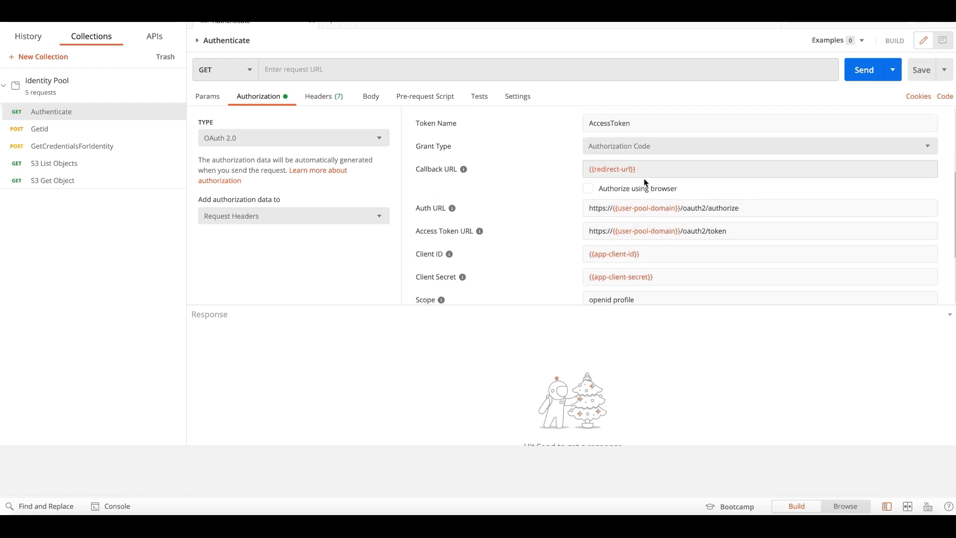
scroll(685, 235, down, 4)
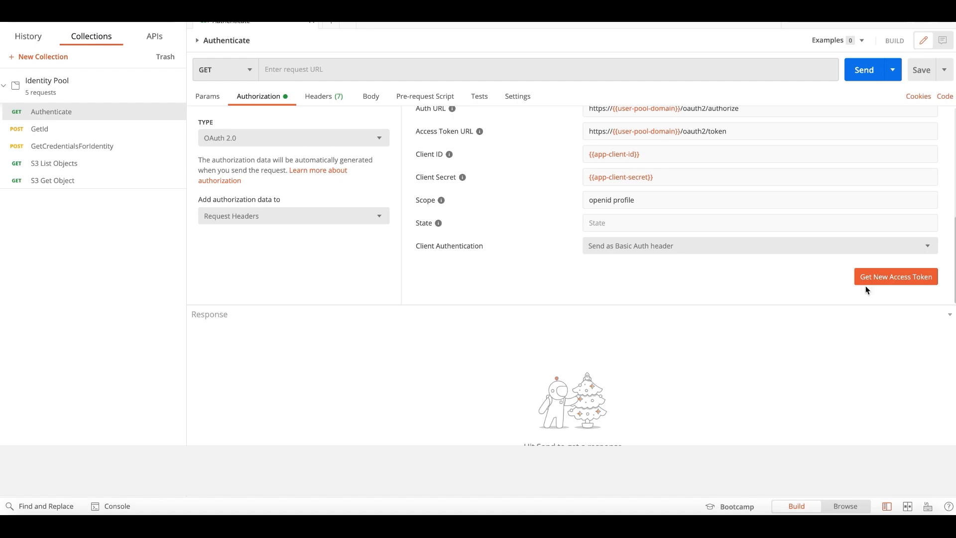
Get a new access token by signing in with the username and account password, and proceed to the token details
click(880, 279)
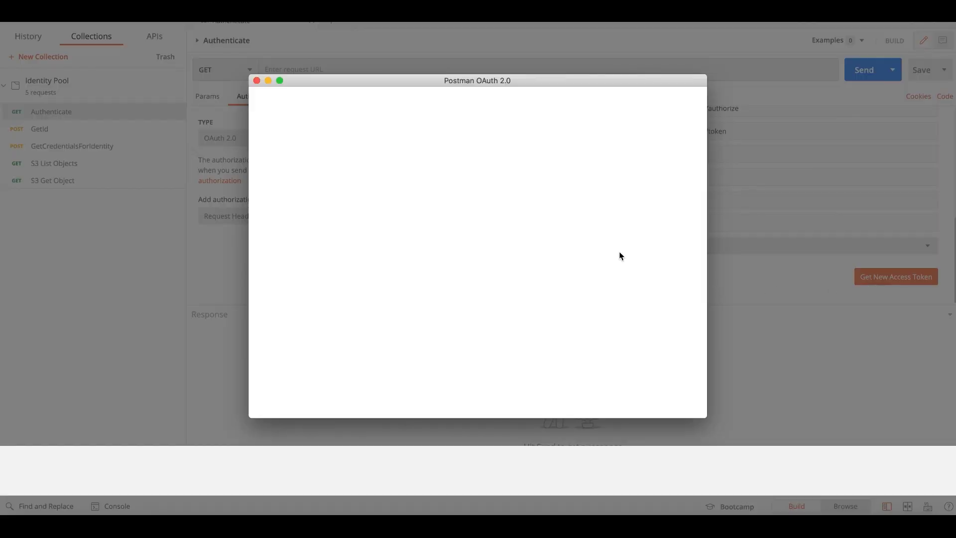
click(466, 188)
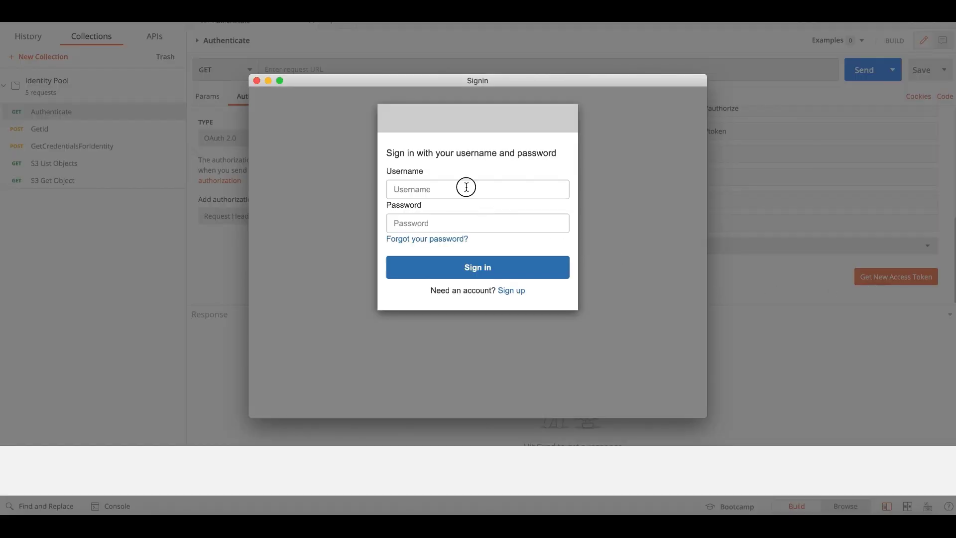
text(ada)
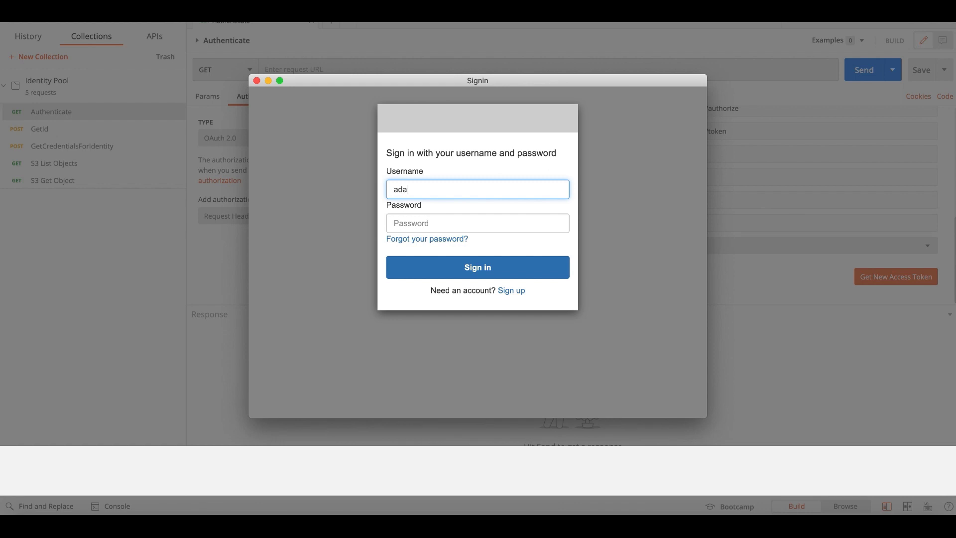
text(m)
key(Tab)
text(•)
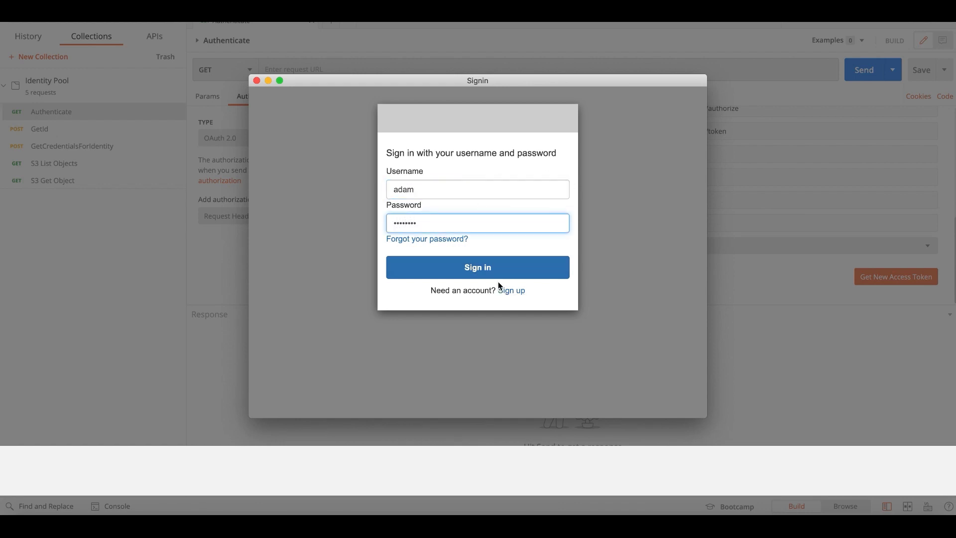
click(503, 267)
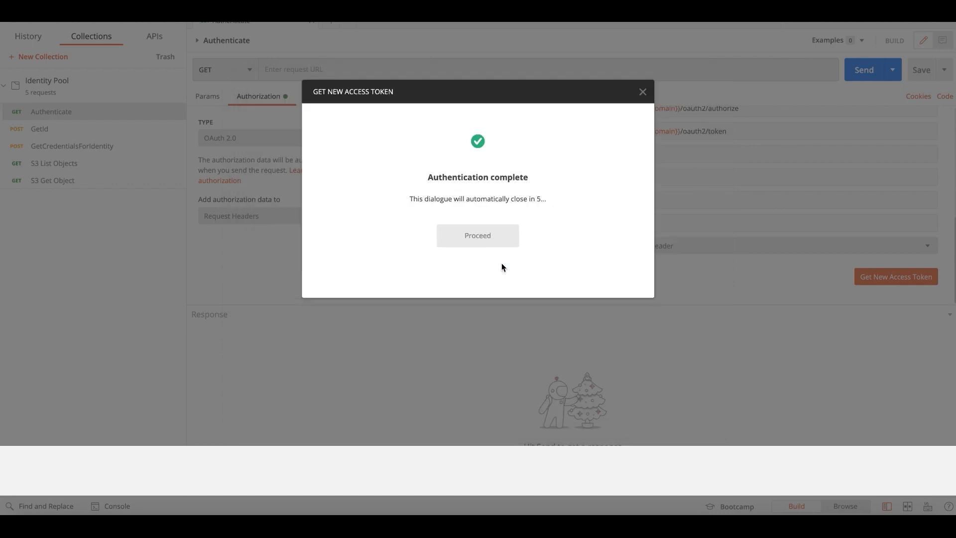
click(481, 236)
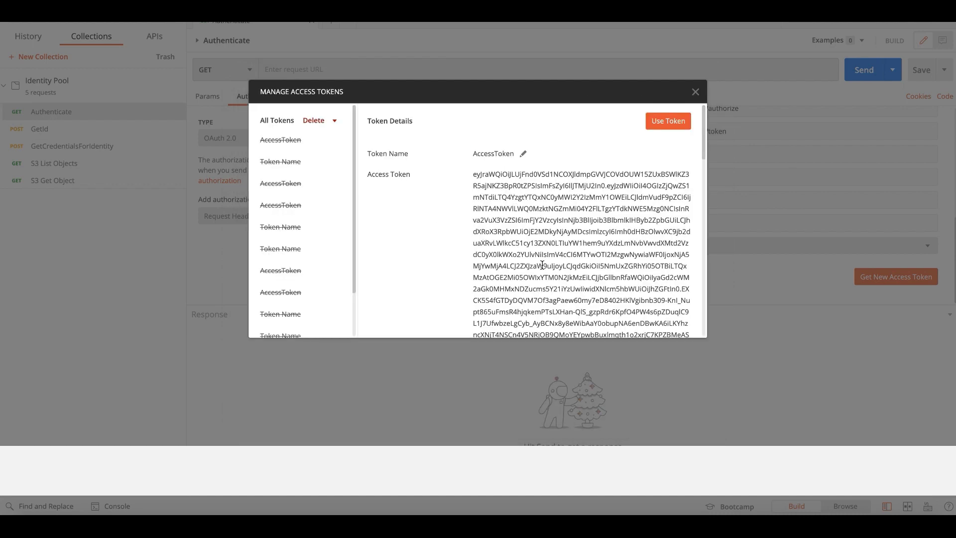
Copy the id_token value from the token details and close the access token manager
scroll(542, 265, down, 3)
scroll(542, 265, down, 2)
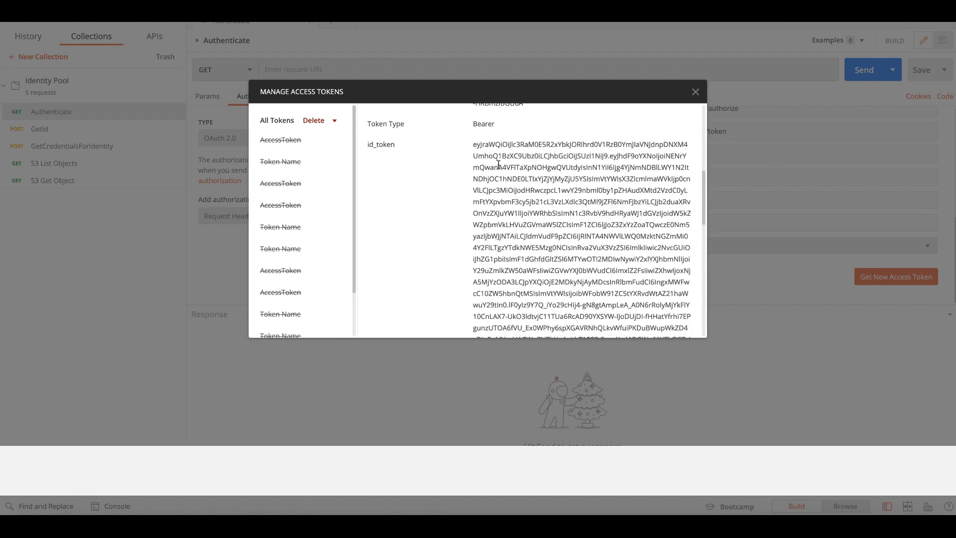
drag(474, 144, 539, 307)
click(696, 92)
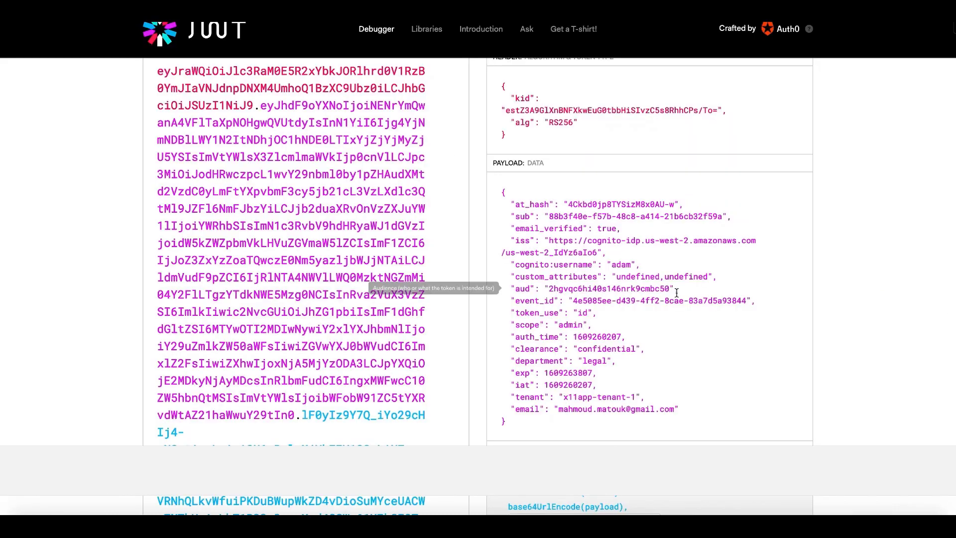
Switch to the JWT debugger and examine the clearance and department claims in the decoded ID token payload
double_click(544, 349)
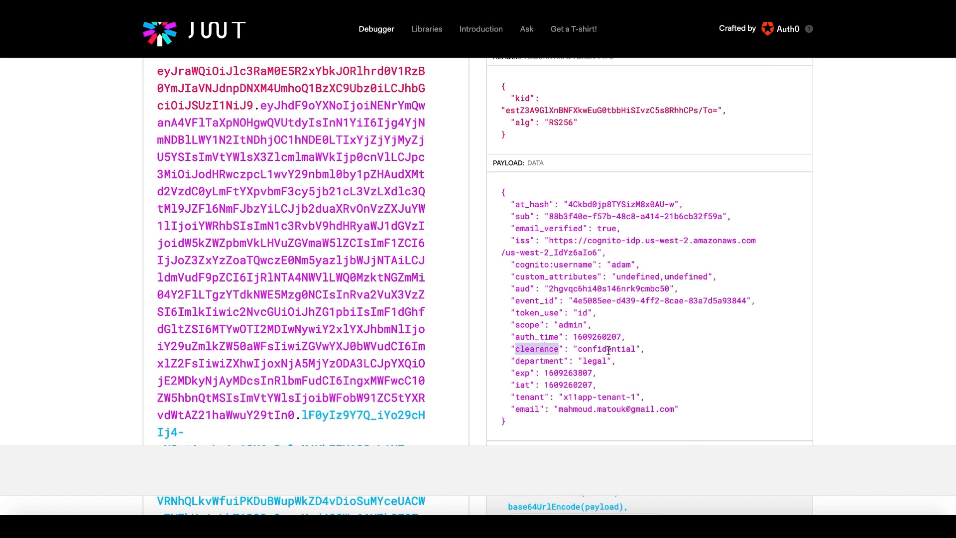
click(538, 362)
double_click(539, 362)
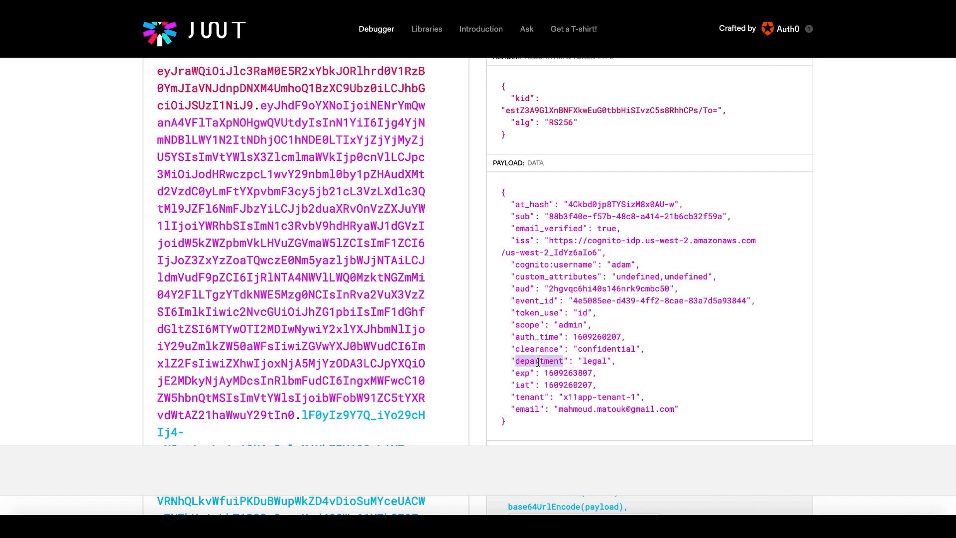
click(595, 362)
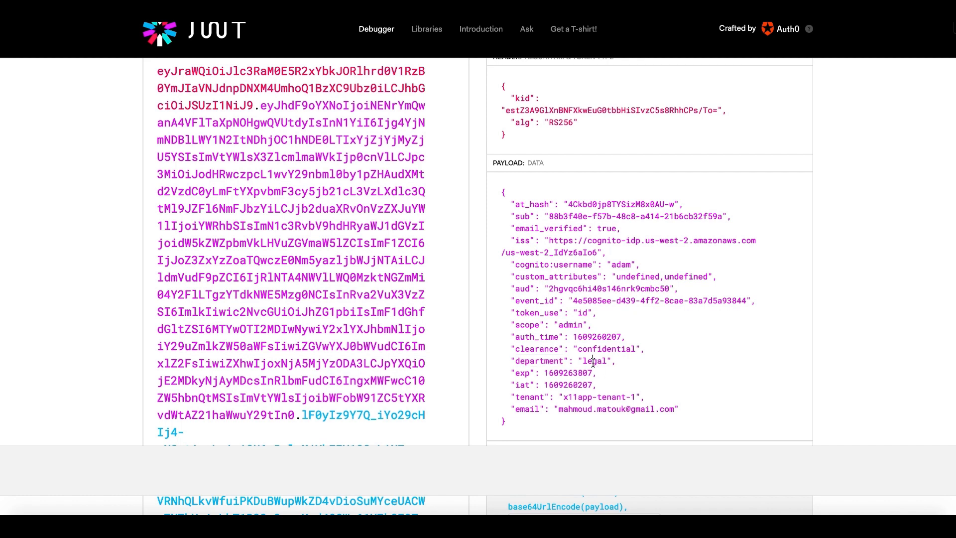
double_click(595, 362)
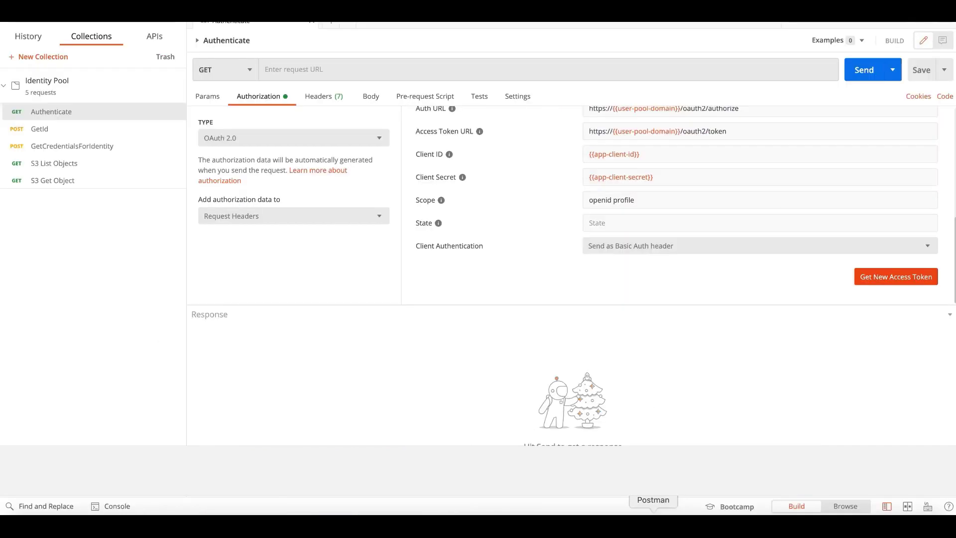
Switch back to Postman and examine the GetId request body's IdentityPoolId, the Logins provider name, and the id_token variable
key(super+Tab)
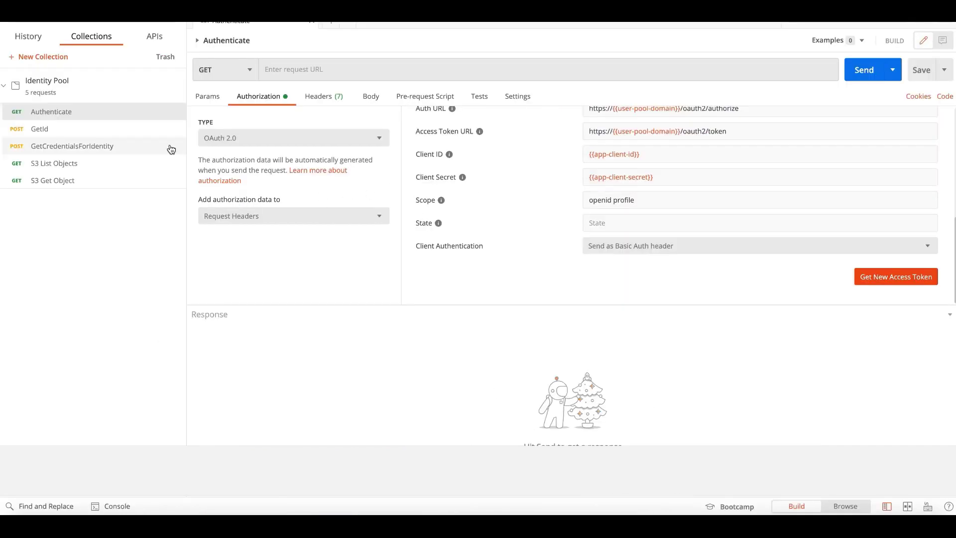
click(64, 130)
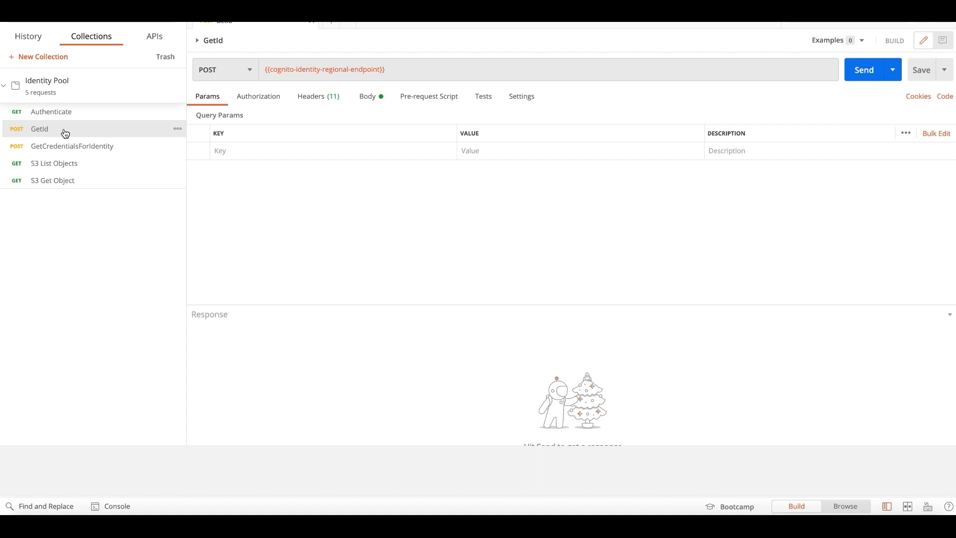
click(370, 98)
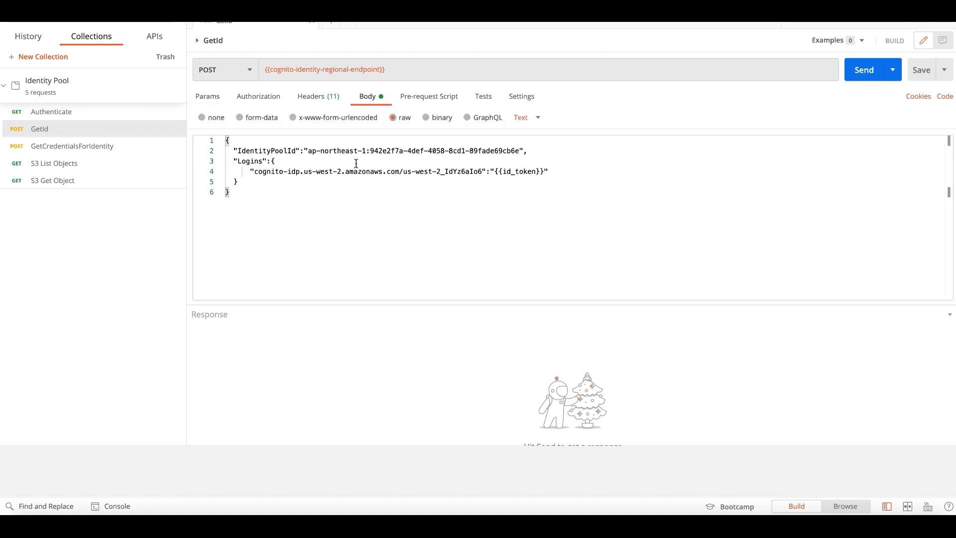
double_click(289, 151)
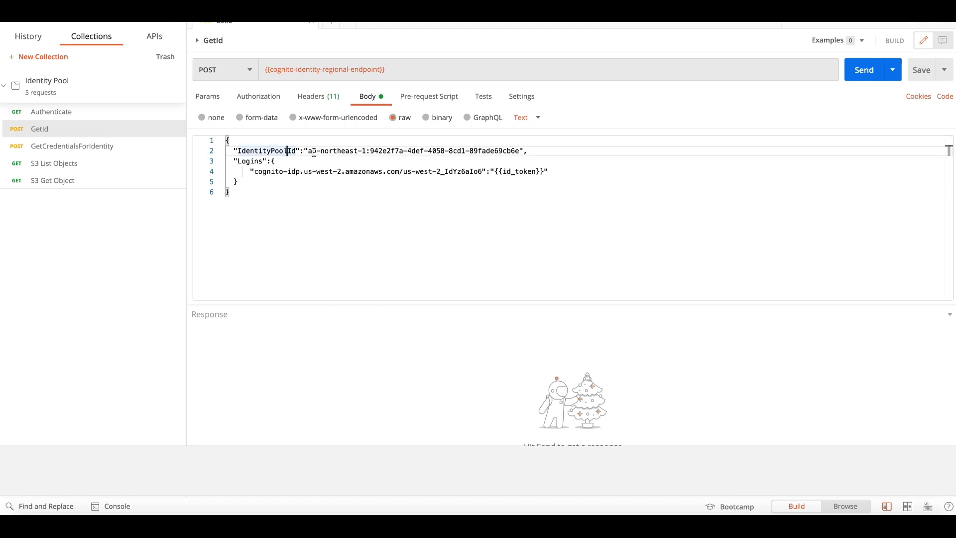
click(282, 162)
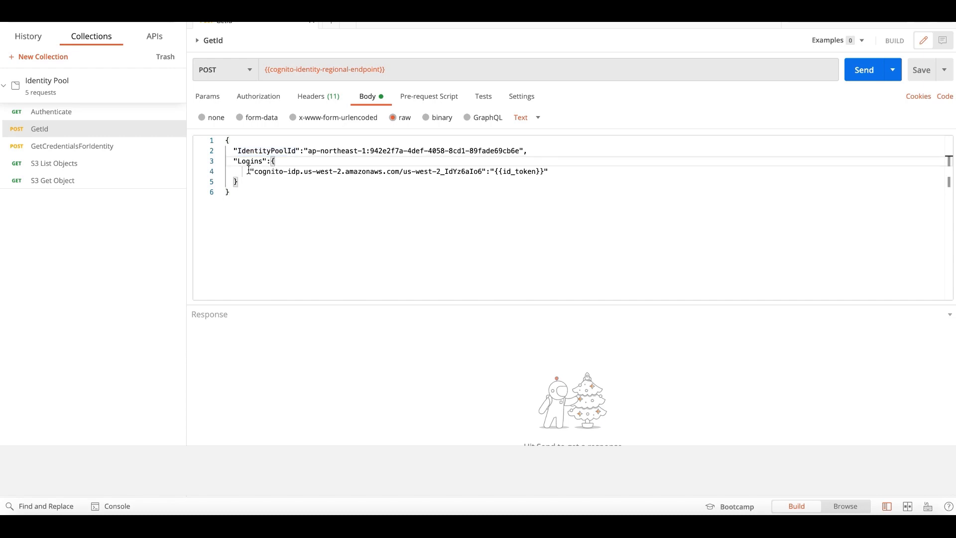
click(423, 178)
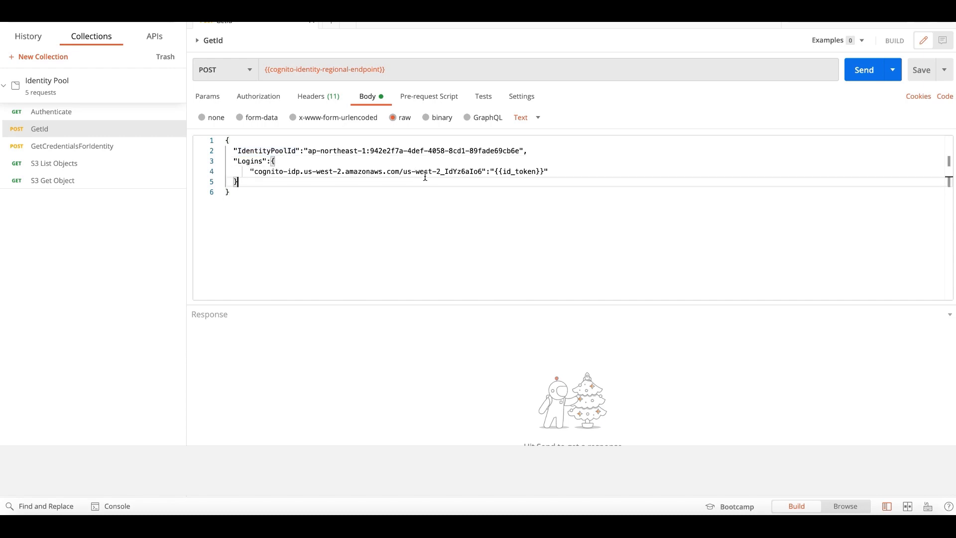
double_click(525, 172)
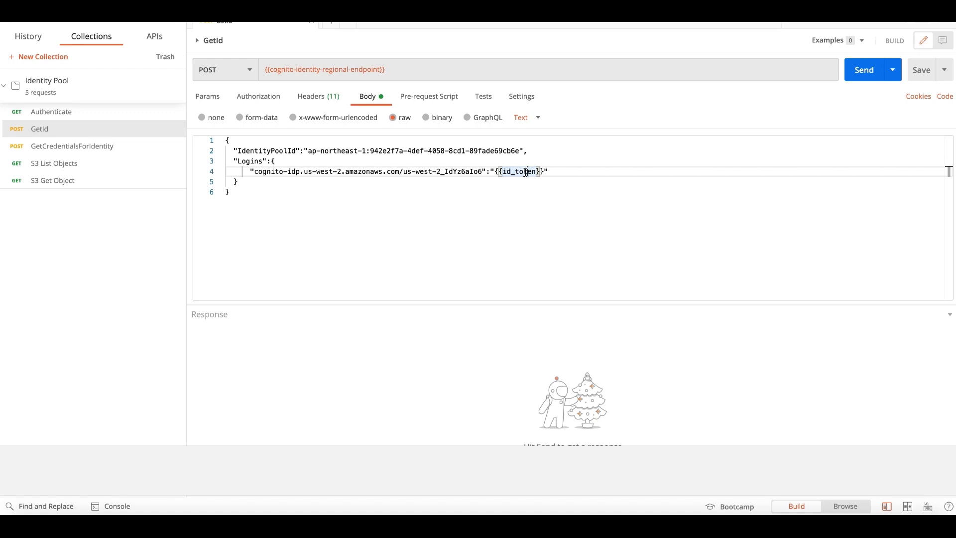
click(526, 172)
drag(483, 171, 253, 170)
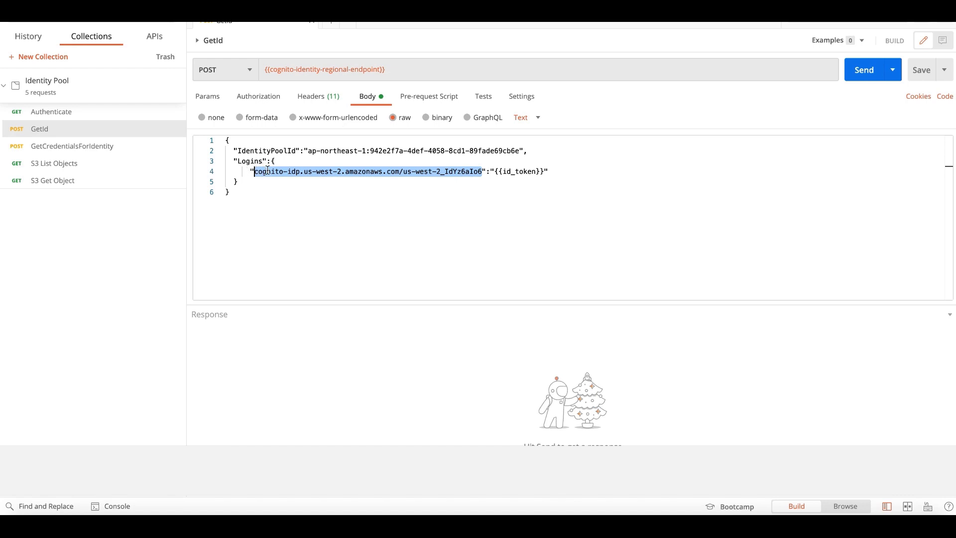
click(515, 171)
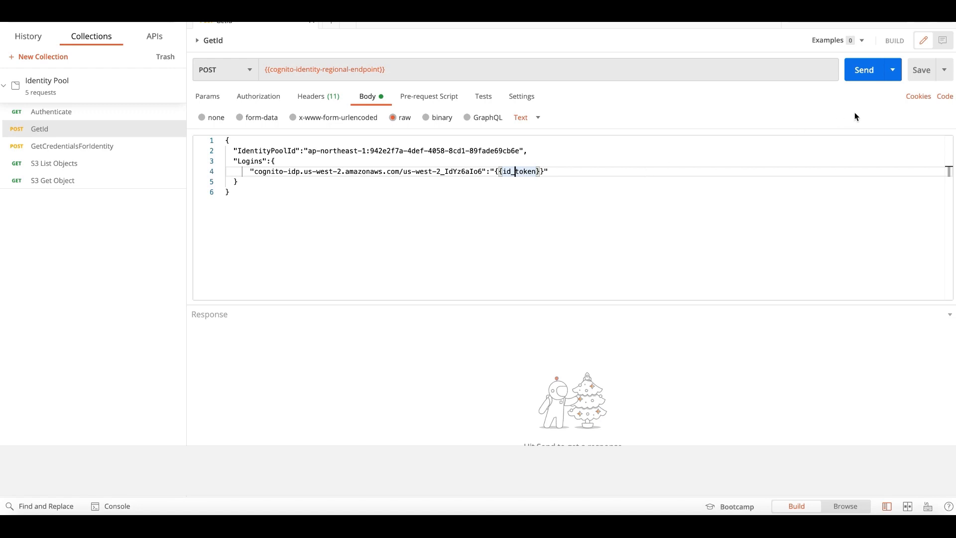
Send the GetId request and inspect the IdentityId value in the response
click(867, 74)
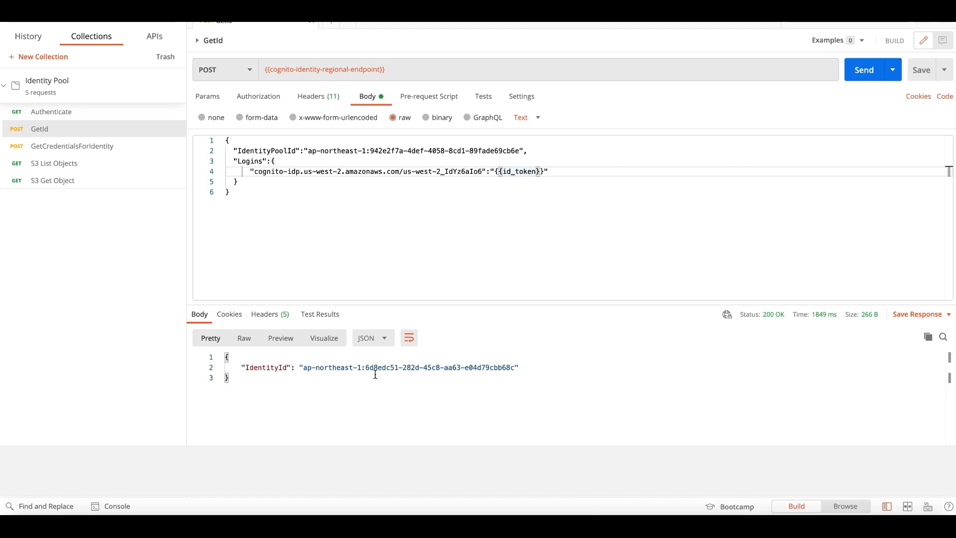
click(307, 367)
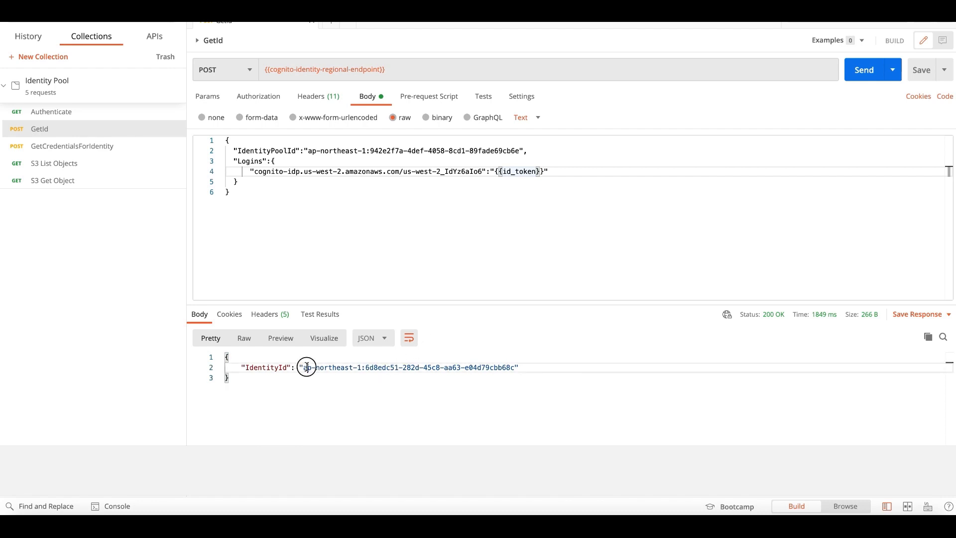
drag(307, 367, 512, 370)
click(485, 388)
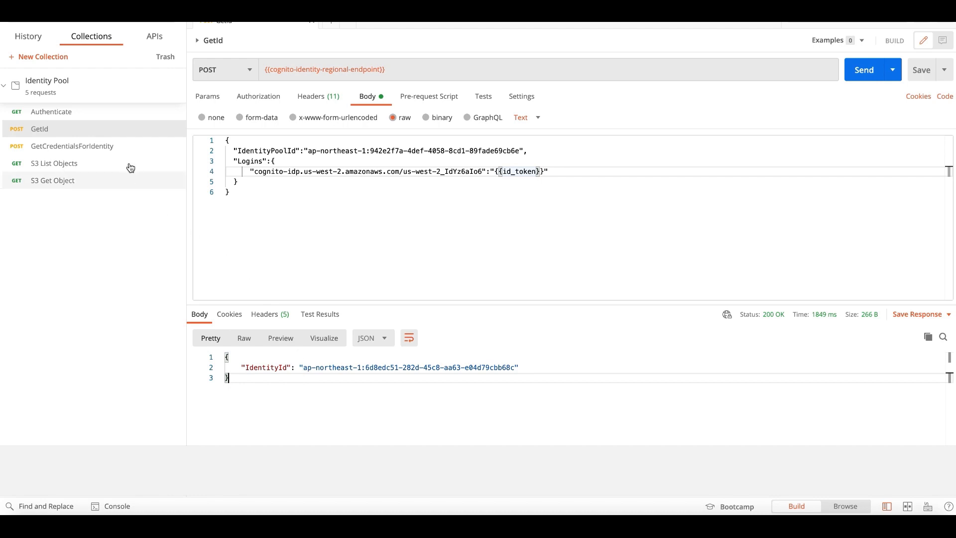
Review the IdentityId and Logins provider in the GetCredentialsForIdentity request body, and send the request to obtain temporary credentials
click(112, 151)
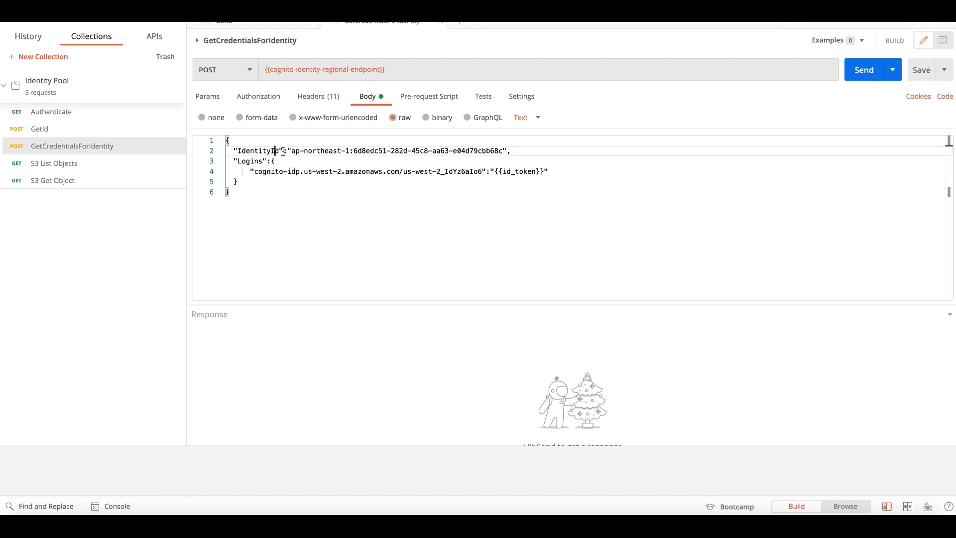
double_click(277, 151)
click(294, 151)
click(275, 161)
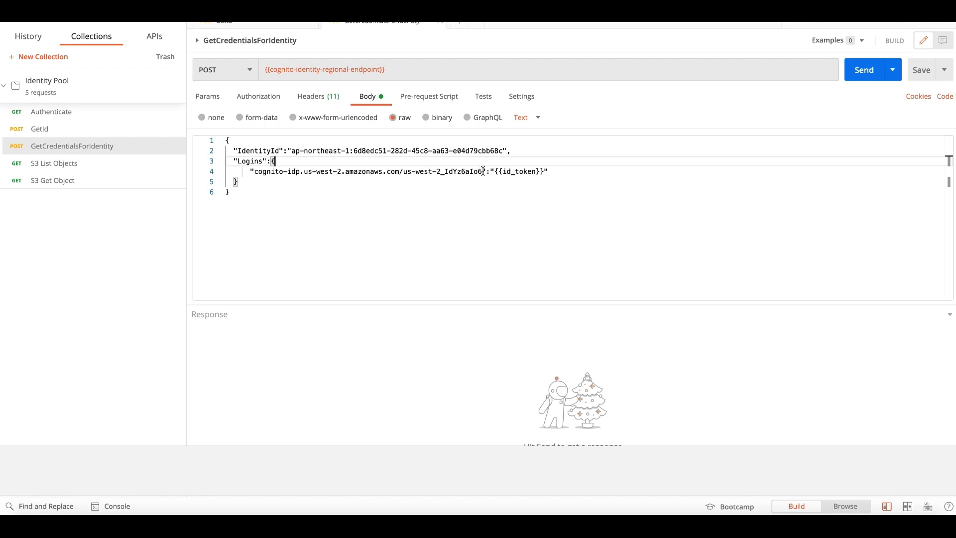
drag(482, 171, 255, 171)
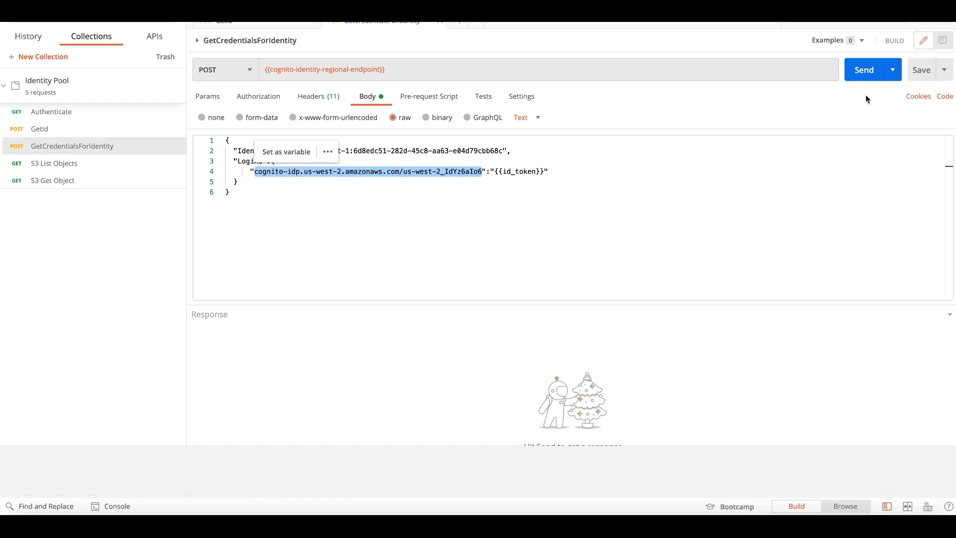
click(870, 72)
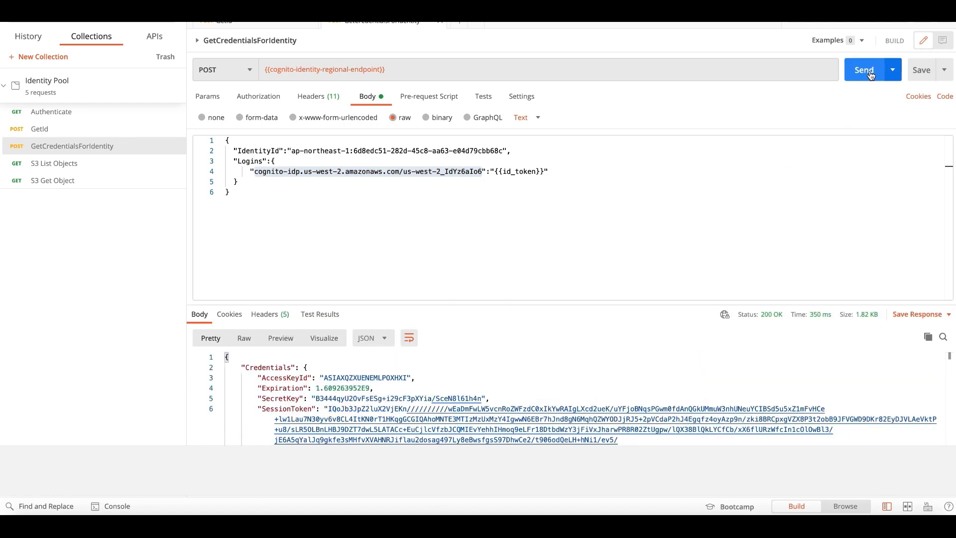
scroll(525, 401, down, 2)
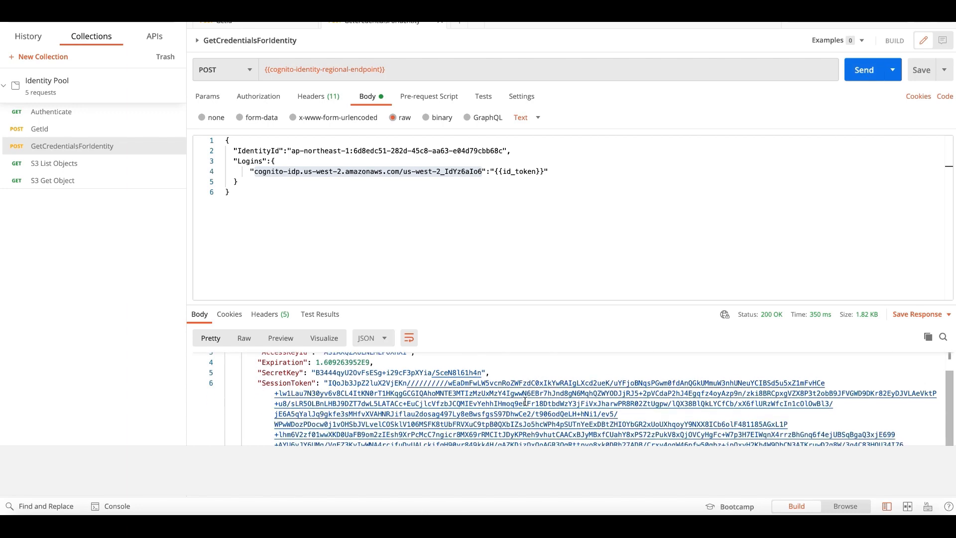
Enlarge the response area and store the returned AccessKeyId value in the global variable access_key_id
scroll(525, 401, up, 2)
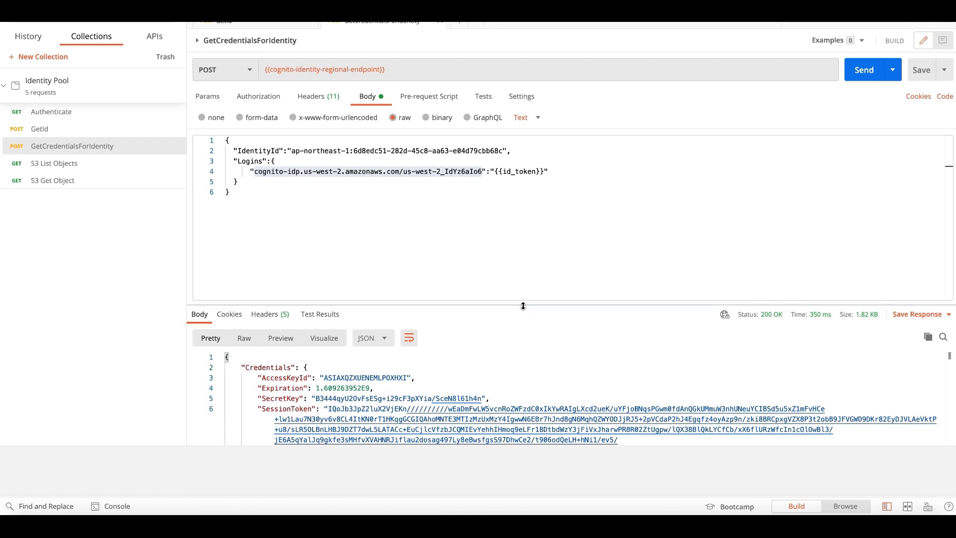
drag(523, 305, 527, 238)
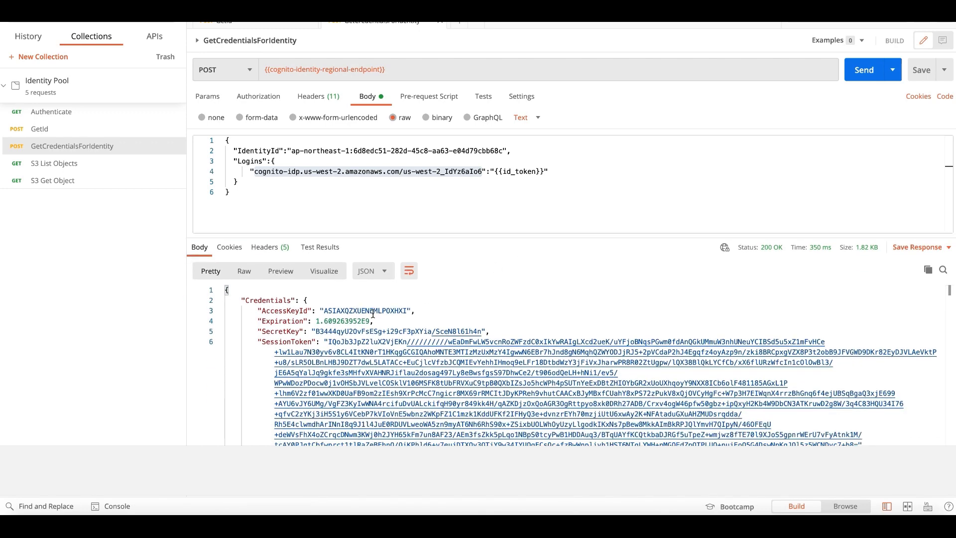
double_click(365, 310)
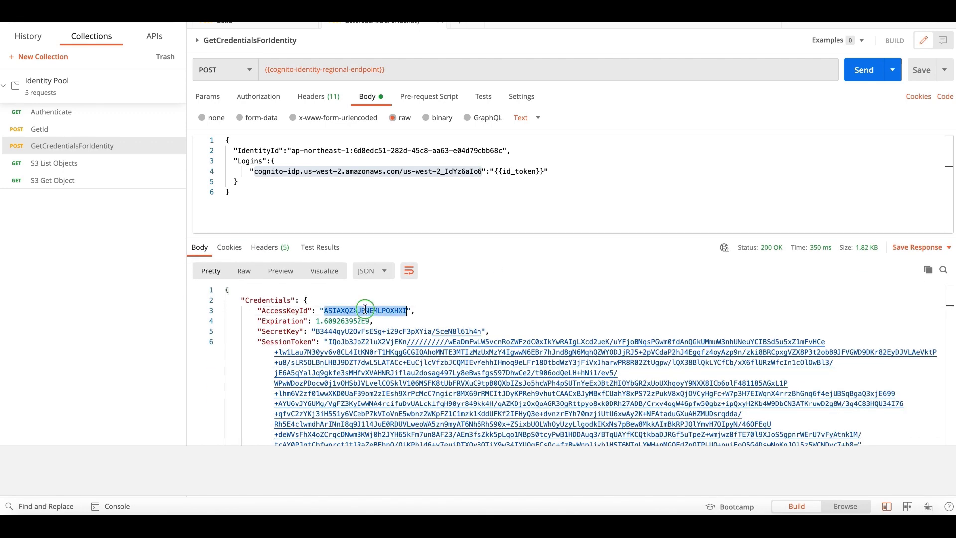
right_click(366, 310)
mouse_move(437, 312)
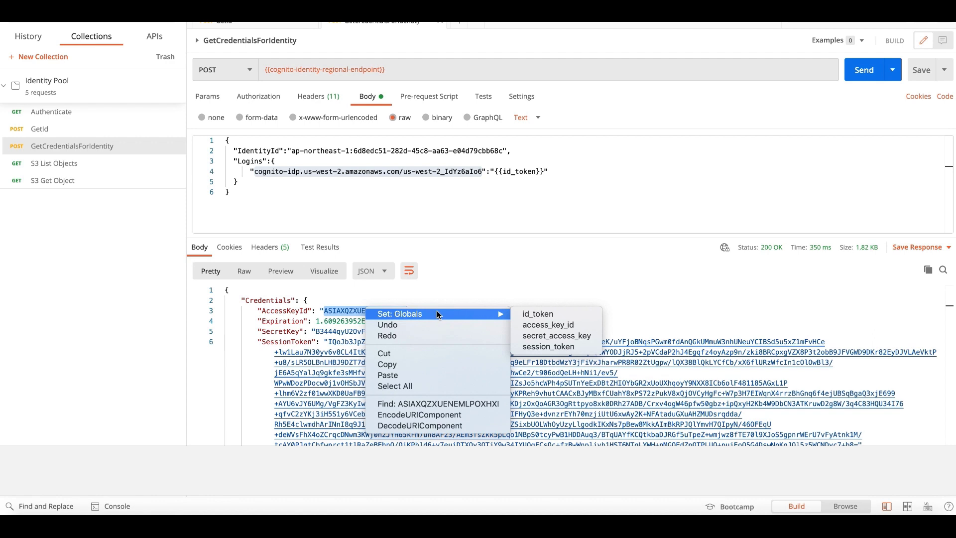
click(554, 324)
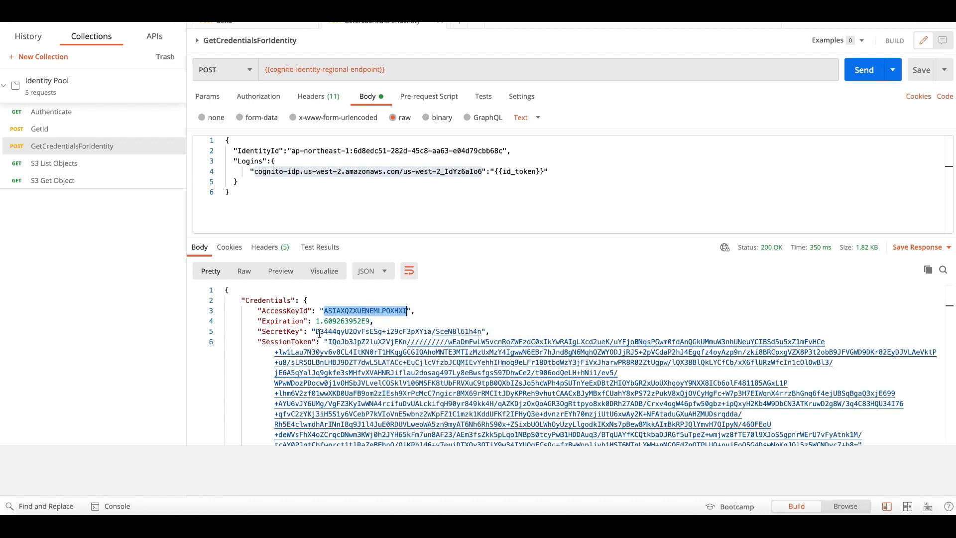
Store the SecretKey value from the response in the global variable secret_access_key
drag(316, 332, 482, 332)
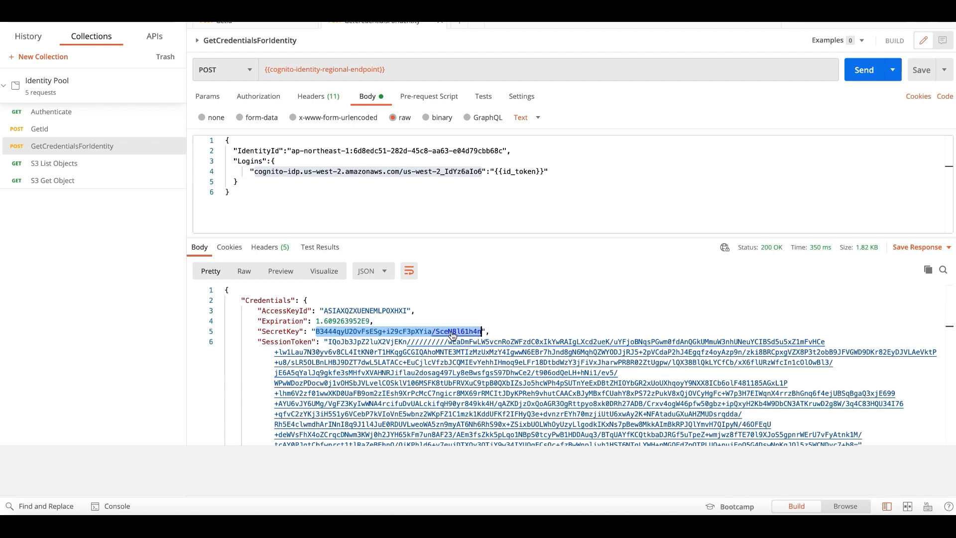
right_click(452, 336)
mouse_move(670, 342)
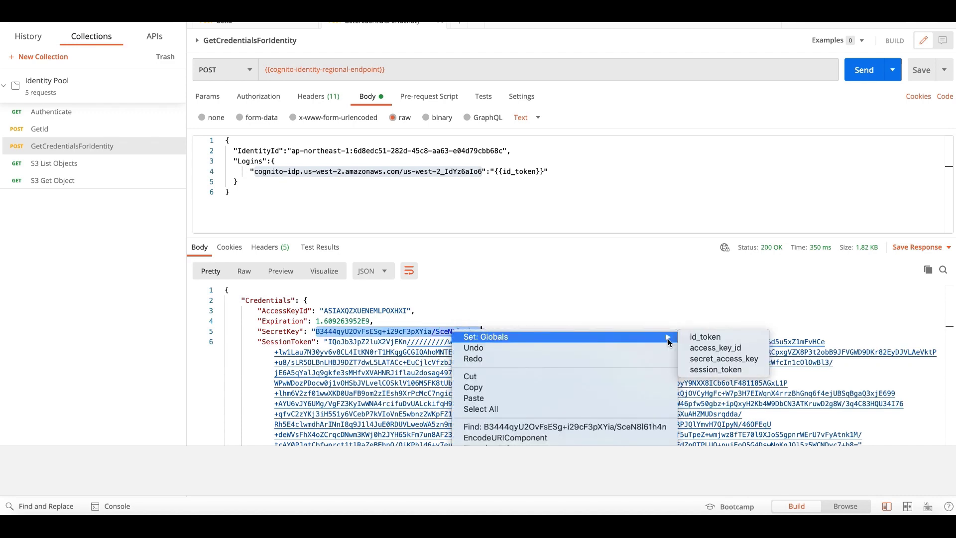
click(707, 359)
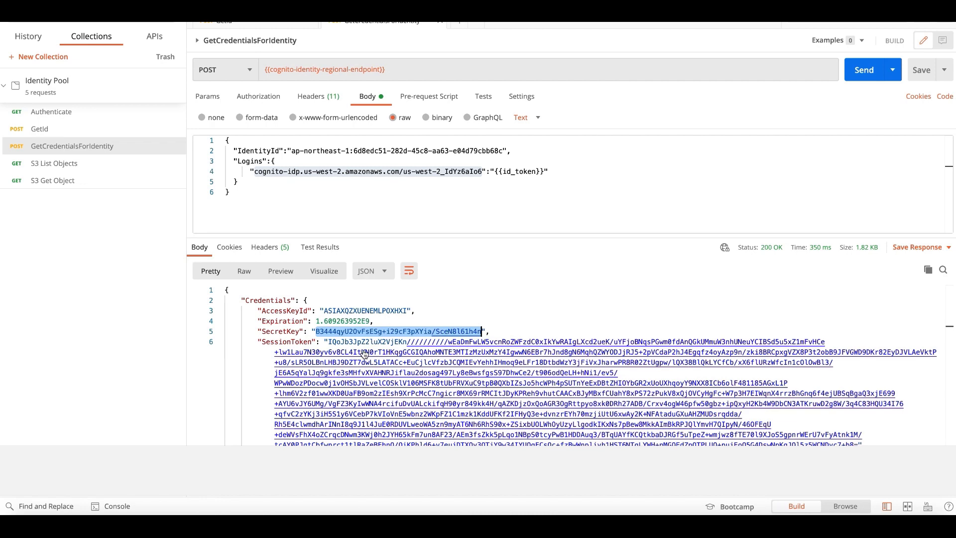
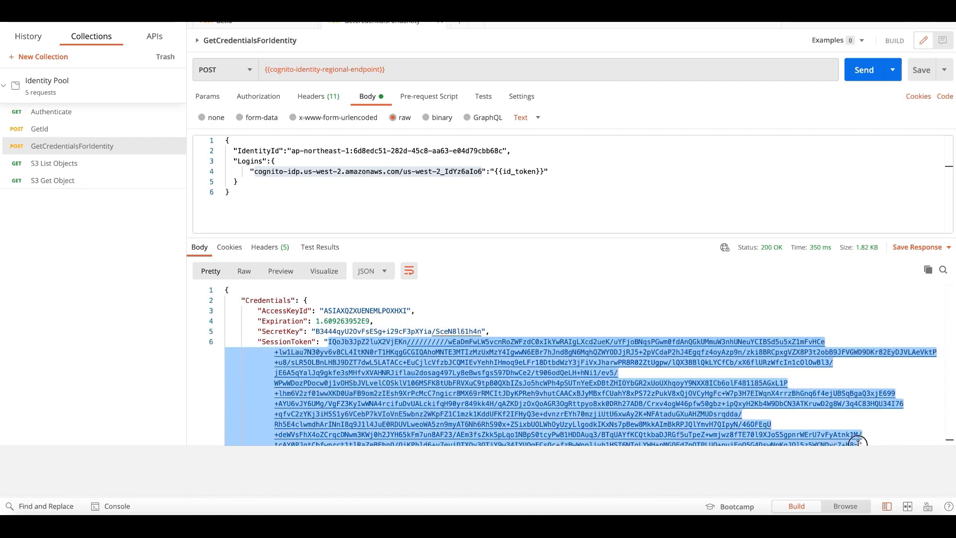
Store the complete SessionToken value from the response in the global variable session_token
right_click(815, 438)
mouse_move(49, 442)
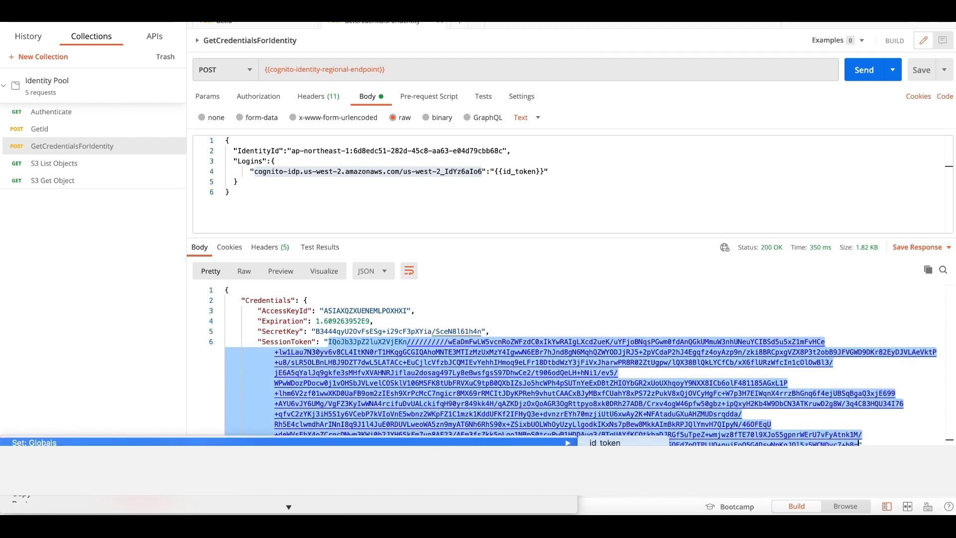
click(605, 442)
click(498, 300)
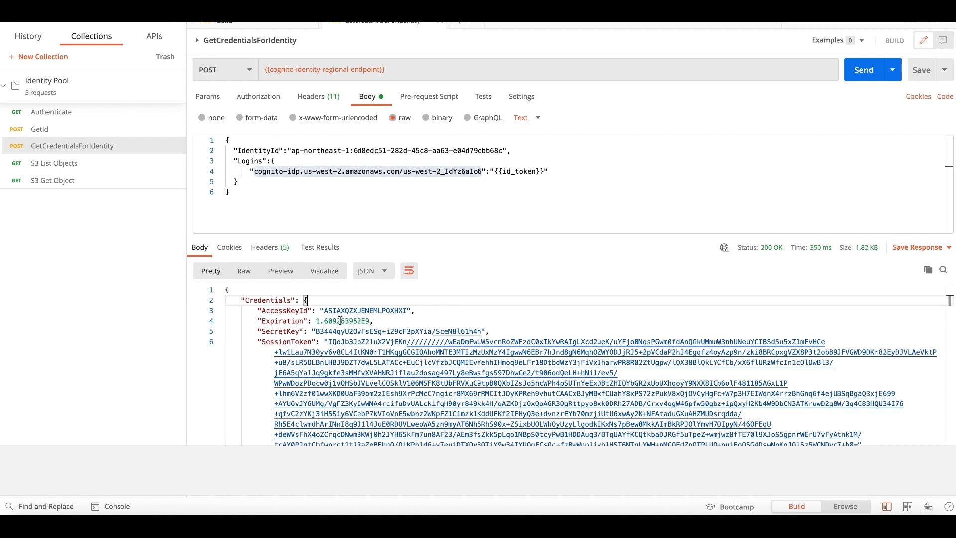
Open the S3 List Objects request for the afac-testing-legal bucket and send it with authorization set to Inherit auth from parent
click(69, 168)
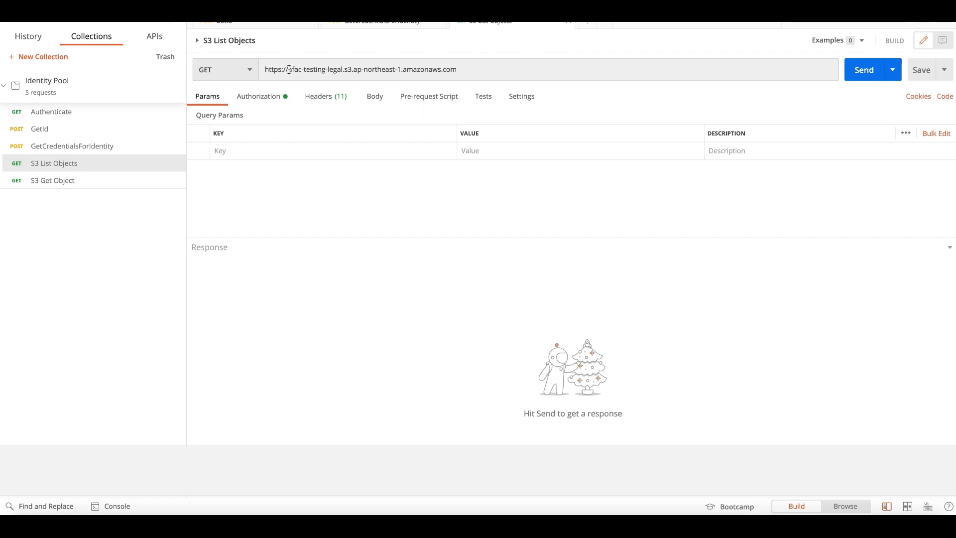
drag(291, 70, 348, 70)
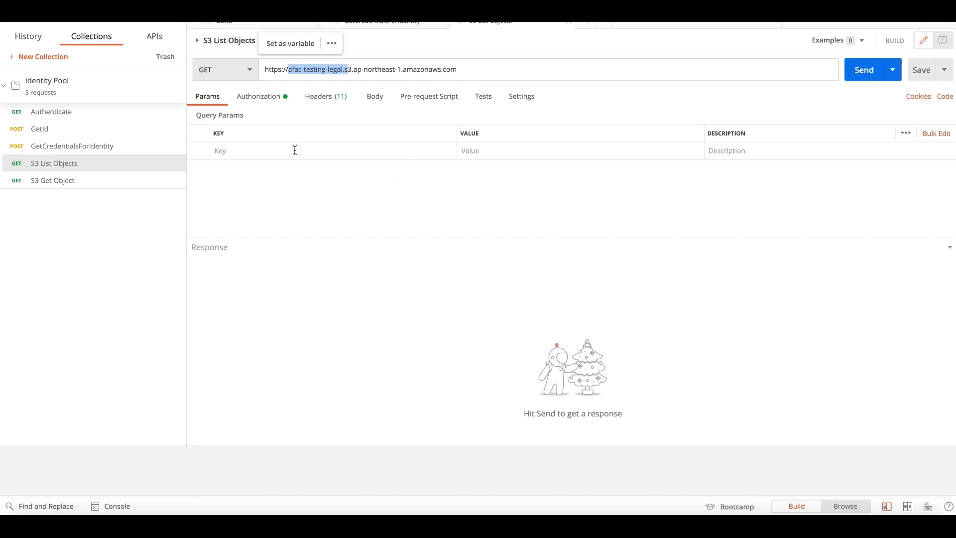
click(273, 97)
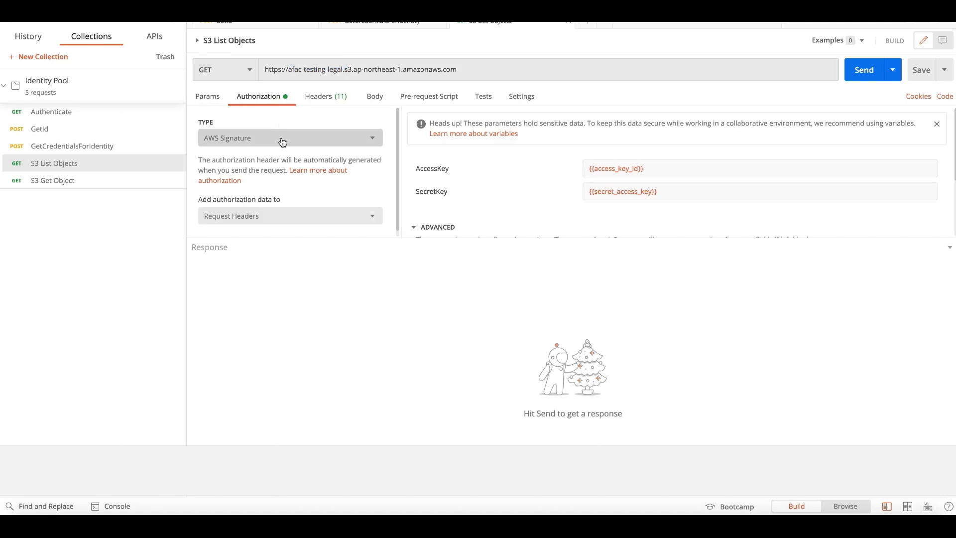
click(270, 139)
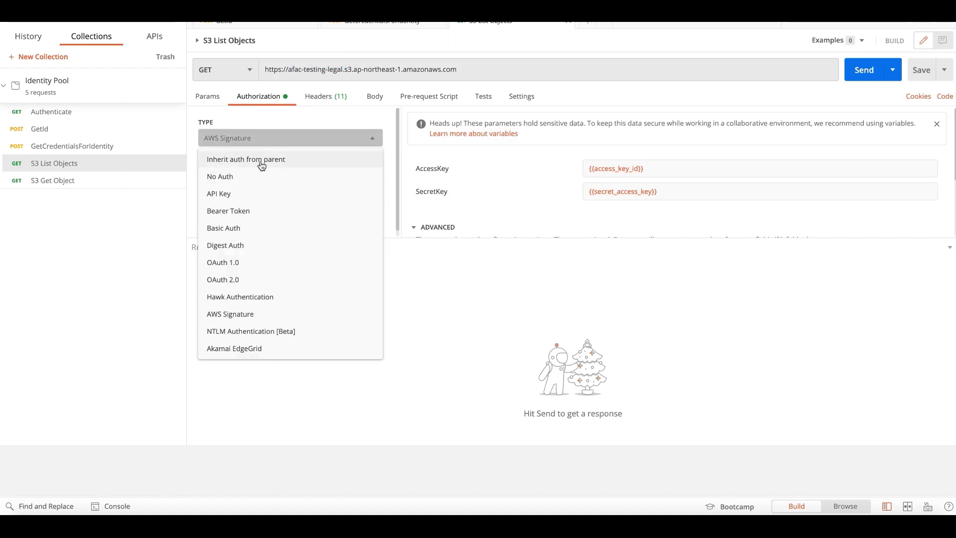
click(254, 160)
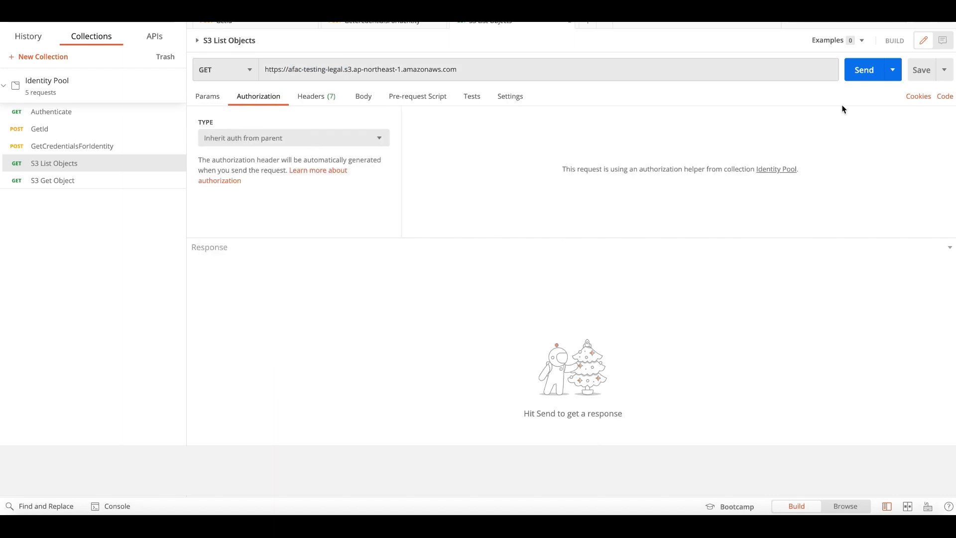
click(870, 74)
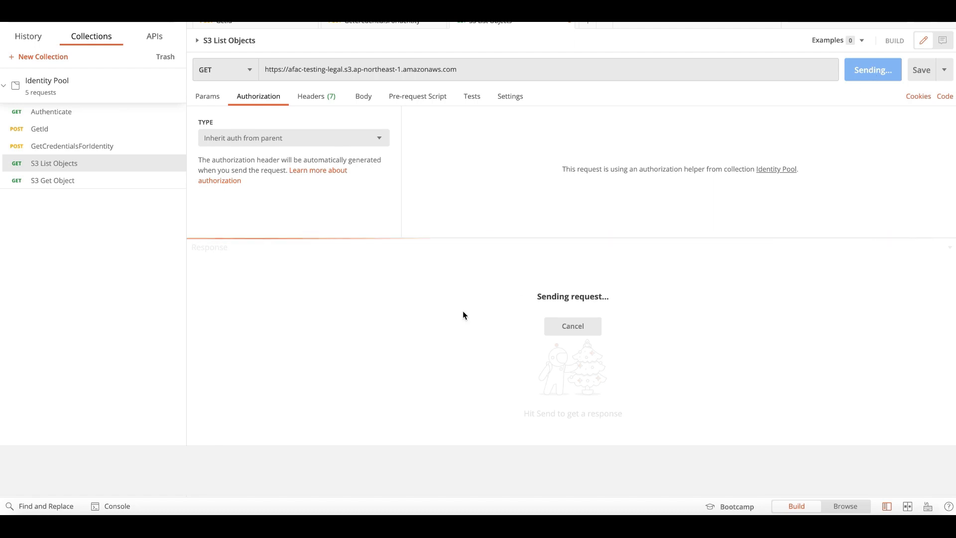
Set the authorization type to AWS Signature, review its credential variables, region and service name, and resend the S3 List Objects request
click(332, 143)
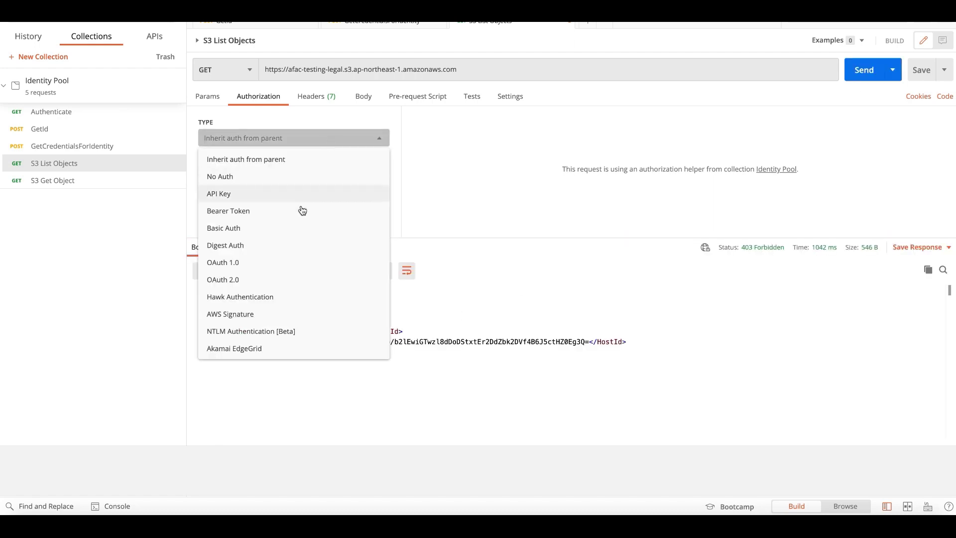
click(254, 315)
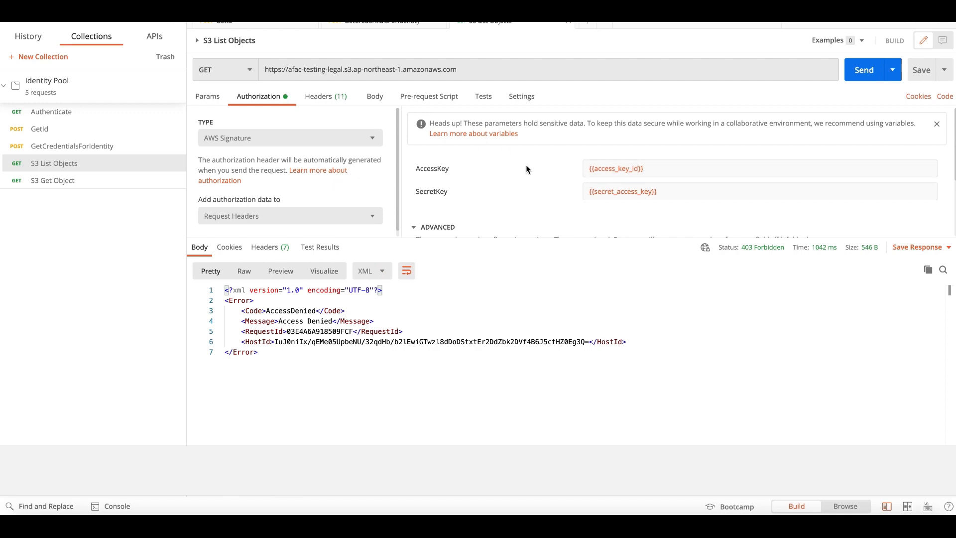
scroll(546, 206, down, 3)
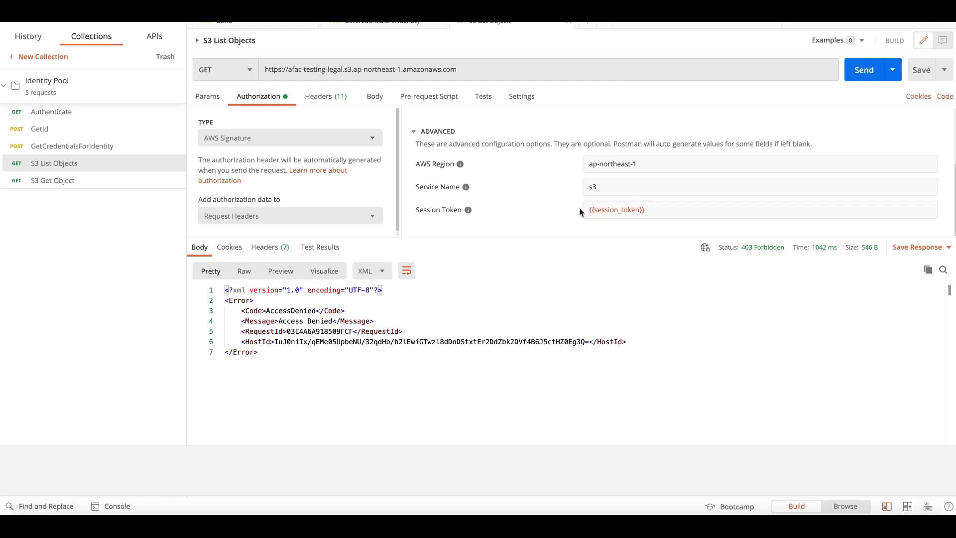
click(864, 70)
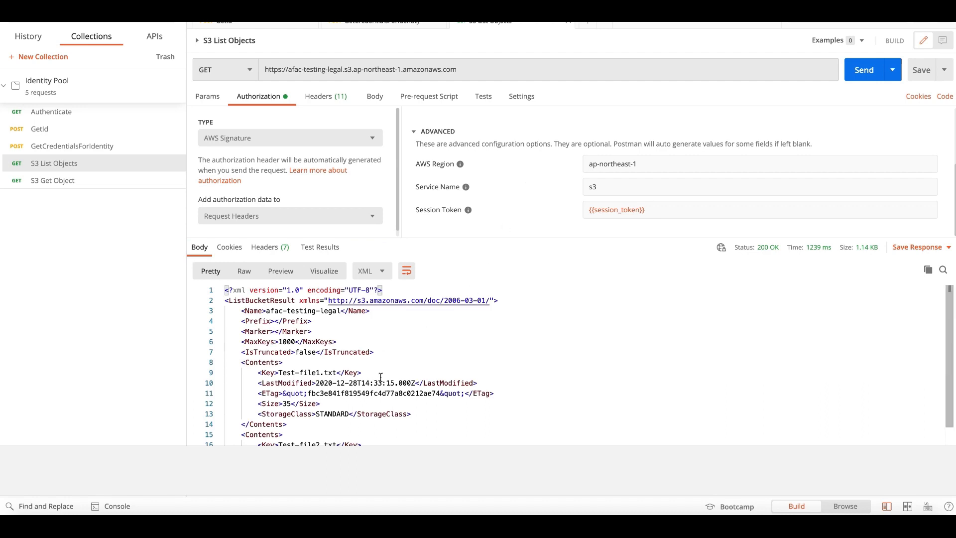
Examine the object keys in the afac-testing-legal bucket listing
scroll(380, 401, down, 1)
scroll(380, 402, up, 1)
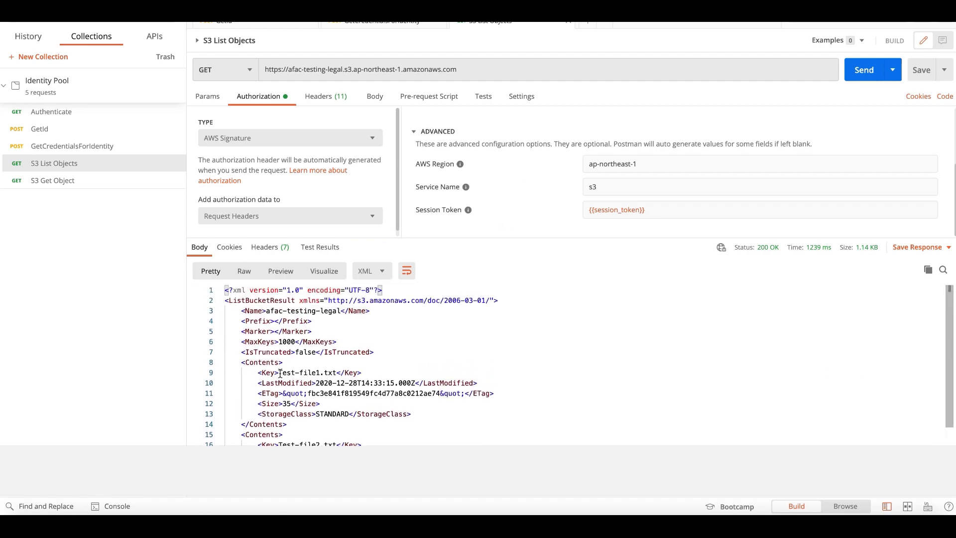
drag(278, 373, 316, 373)
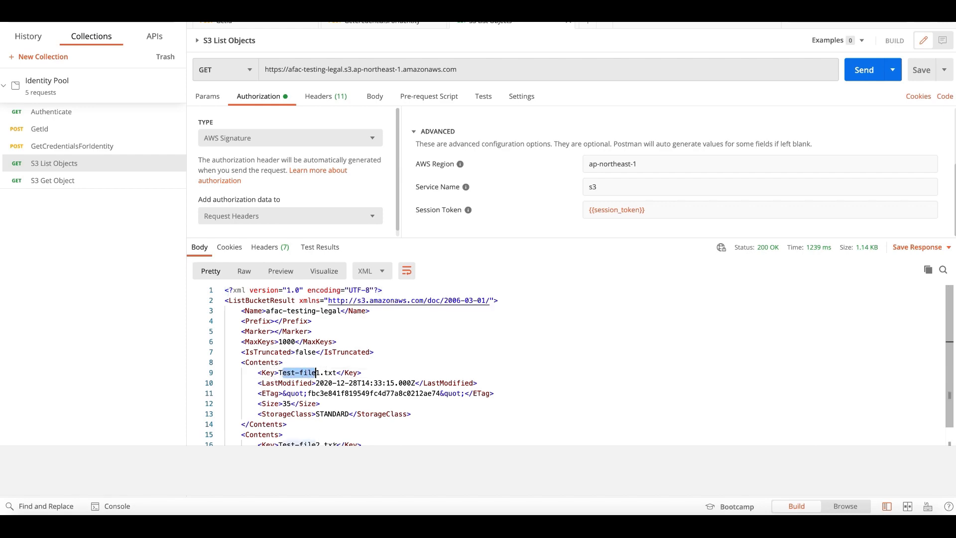
scroll(322, 439, down, 3)
scroll(331, 443, up, 3)
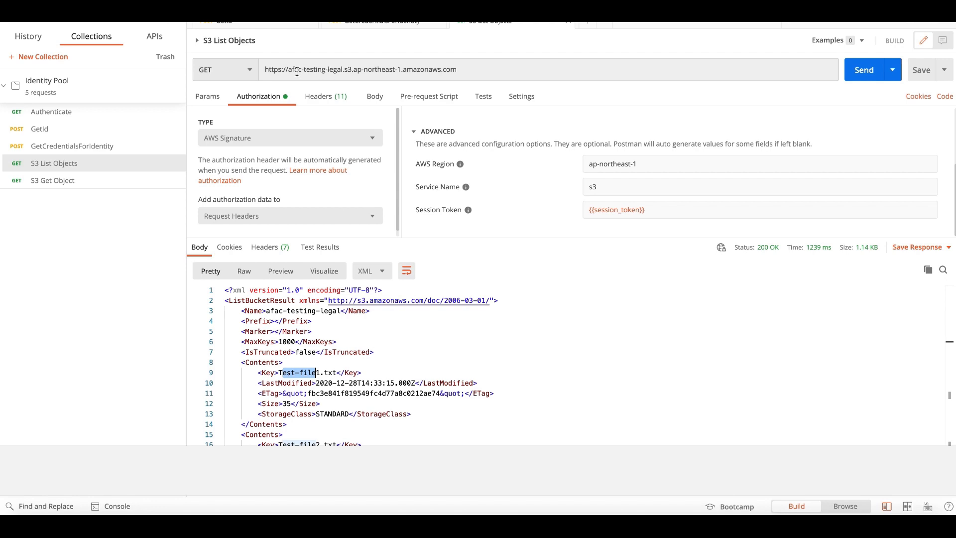
Change the bucket in the request URL to afac-testing-engineering and send the list request
double_click(337, 68)
click(339, 69)
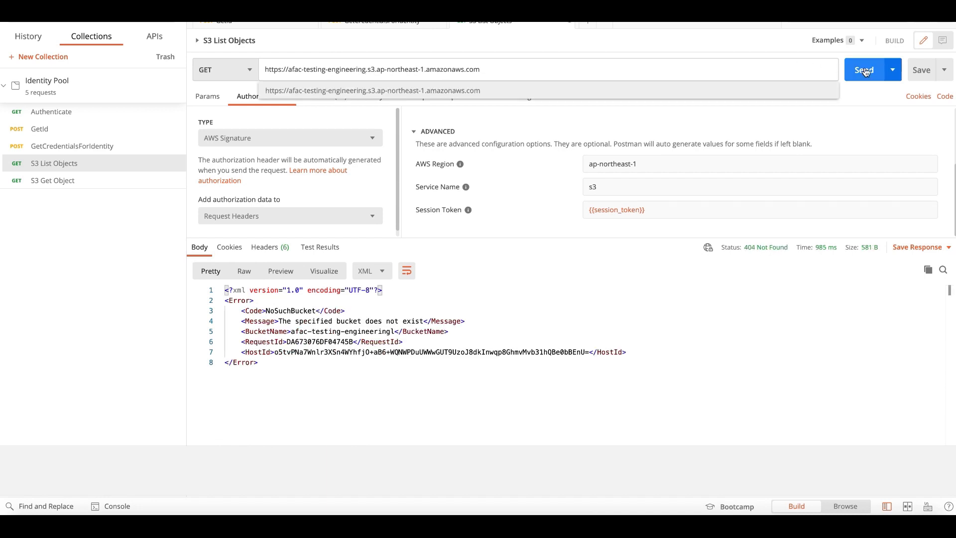
click(864, 69)
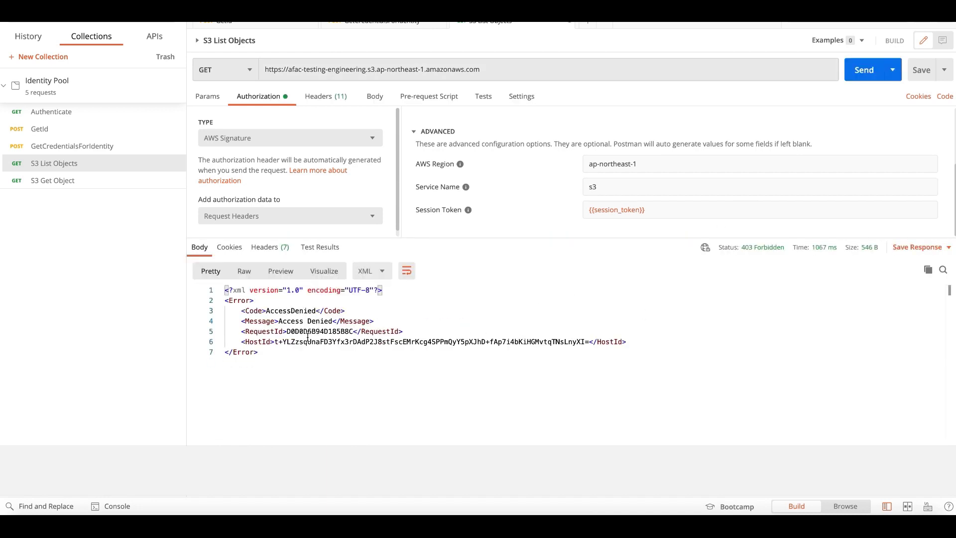
Change the bucket in the request URL to afac-archives-legal, send the list request, and examine the returned object keys
double_click(342, 69)
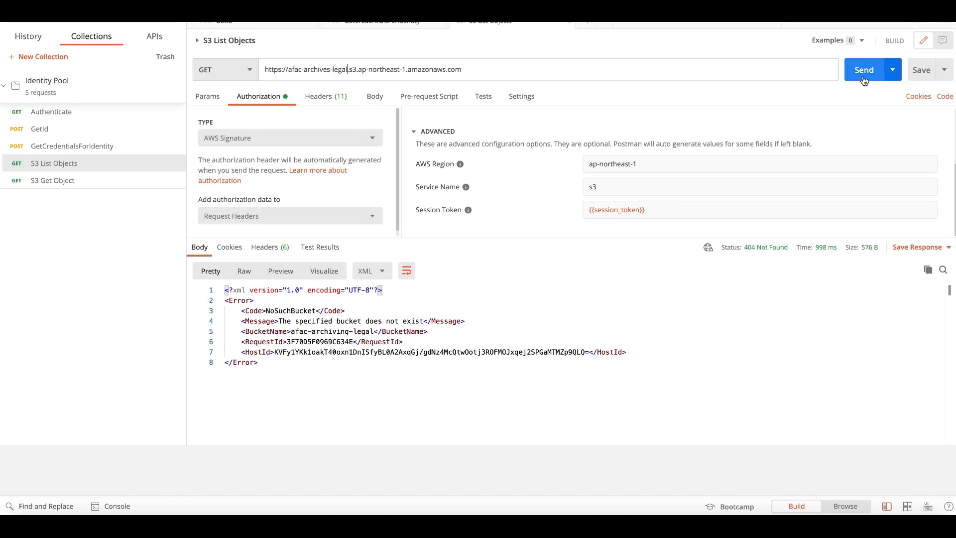
click(864, 71)
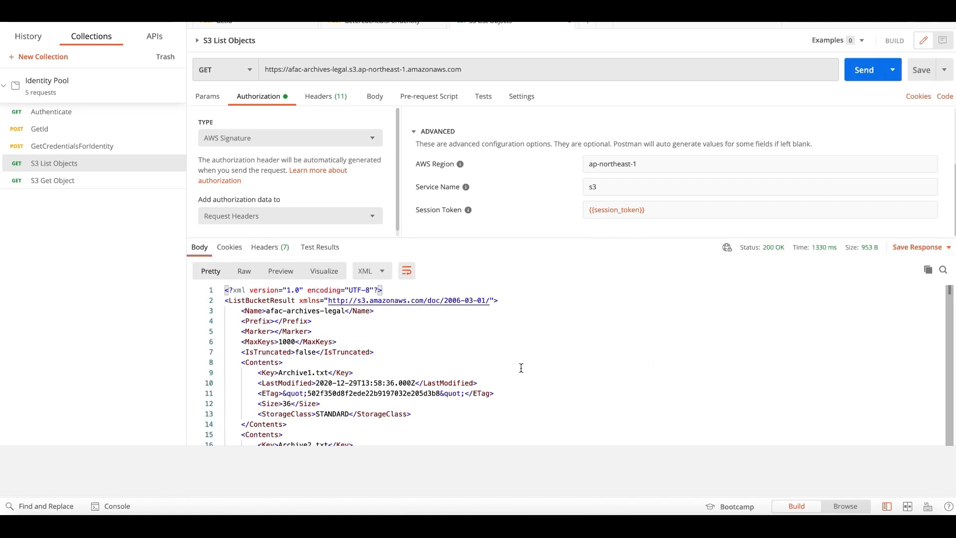
scroll(392, 380, down, 1)
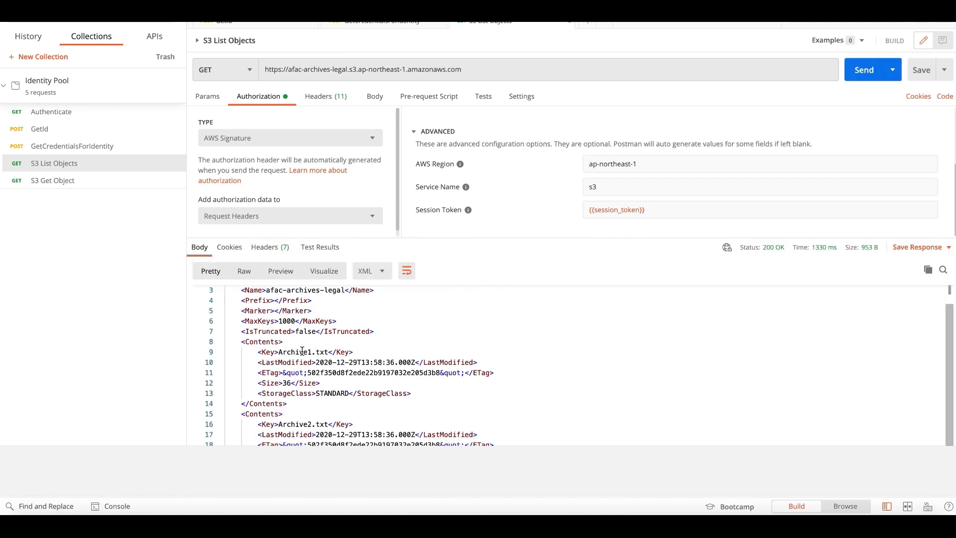
scroll(303, 370, up, 1)
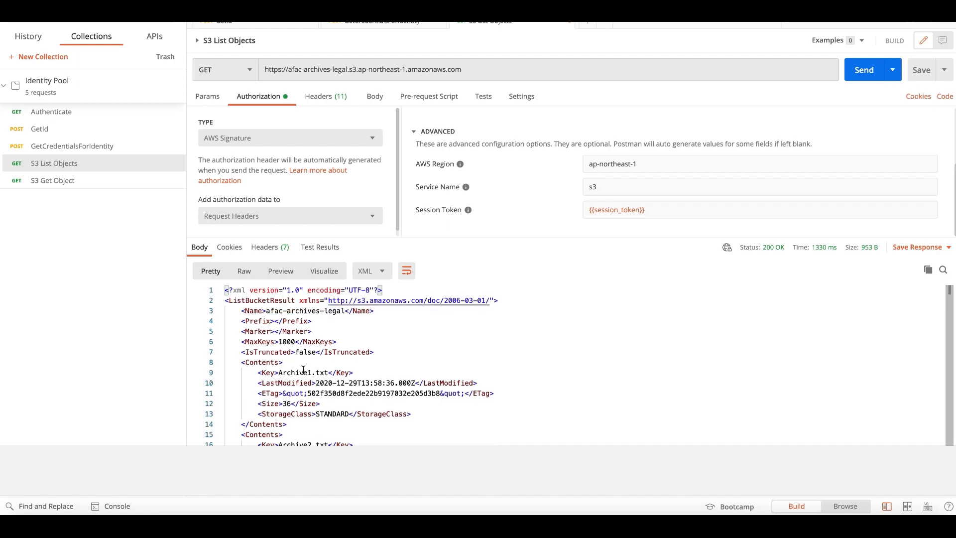
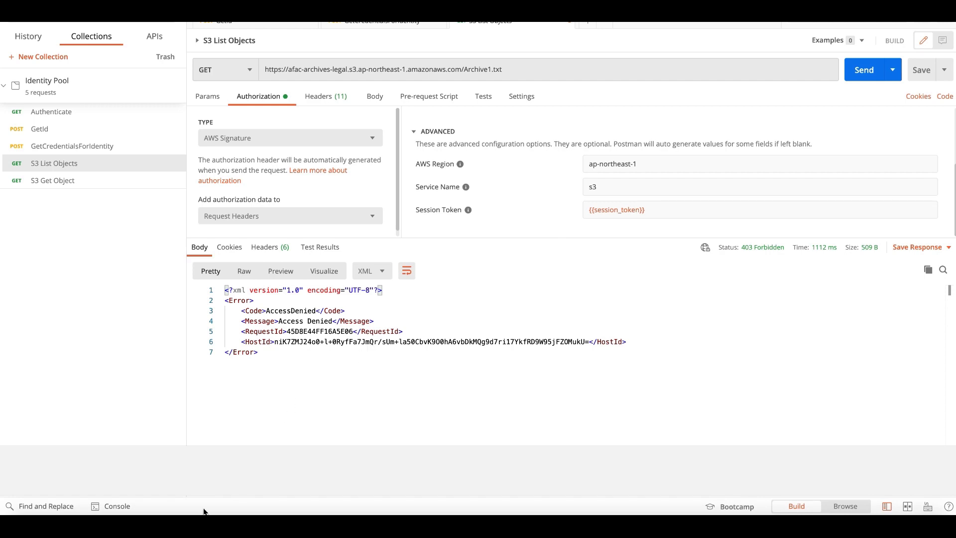
Switch to the Amazon S3 console and open the Archive1.txt object in the afac-archives-legal bucket
click(155, 518)
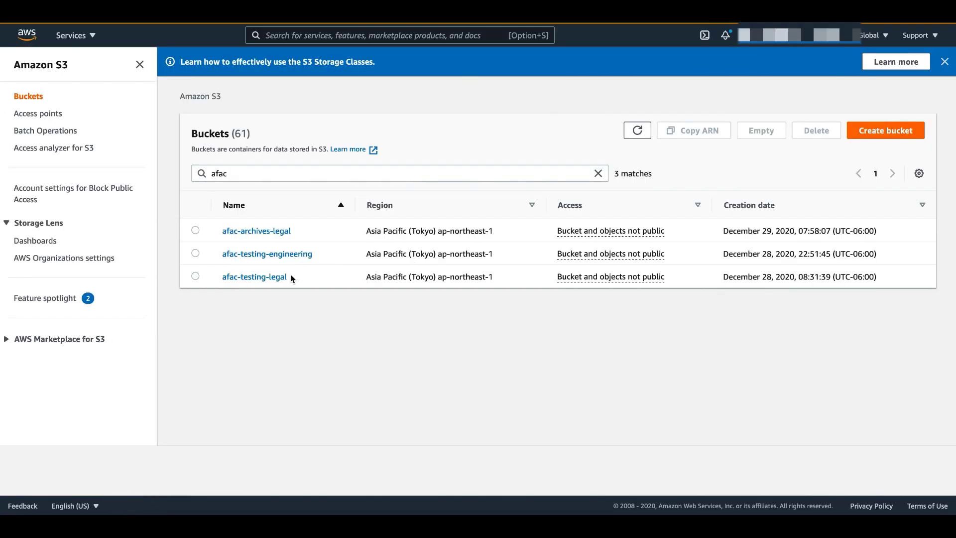
click(266, 231)
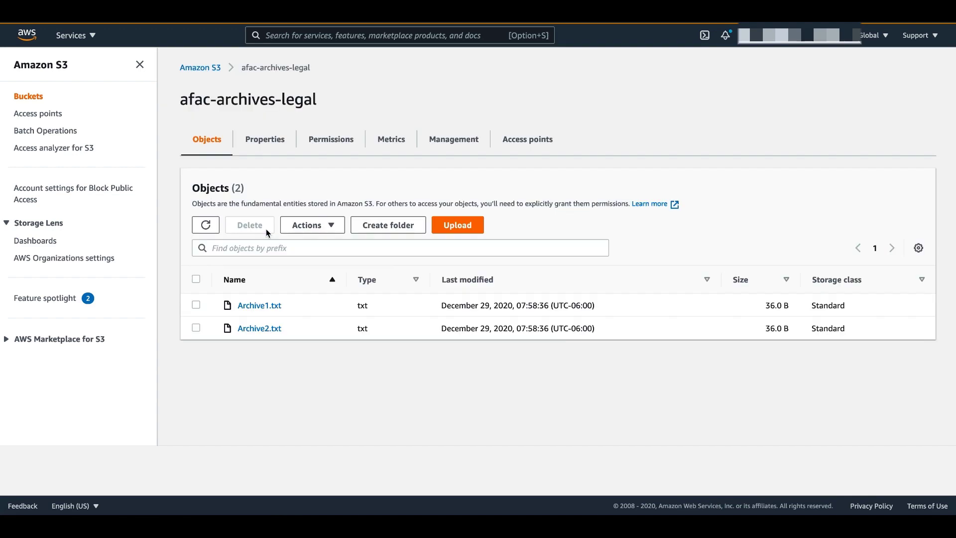
click(261, 308)
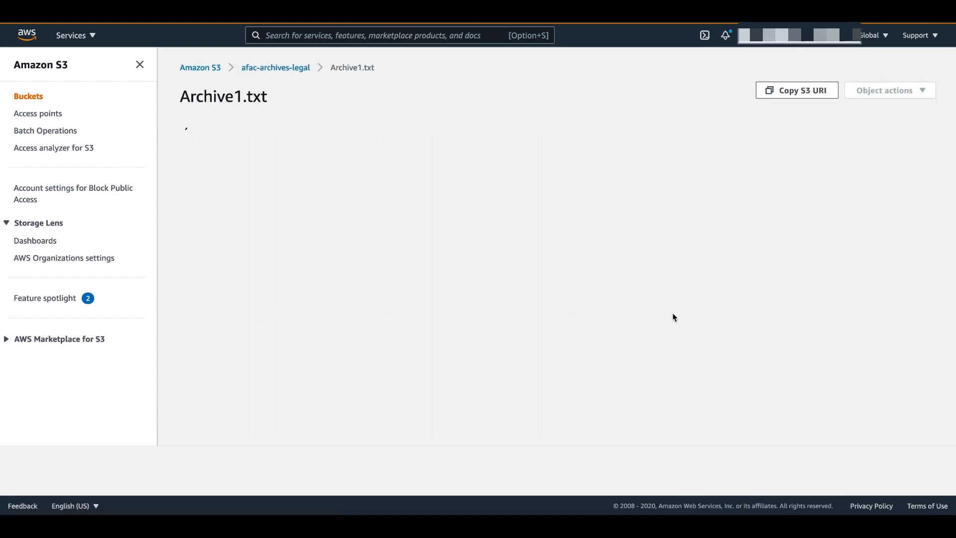
Add a tag with key clearance and value confidential to the Archive1.txt object and save the changes
scroll(759, 354, down, 10)
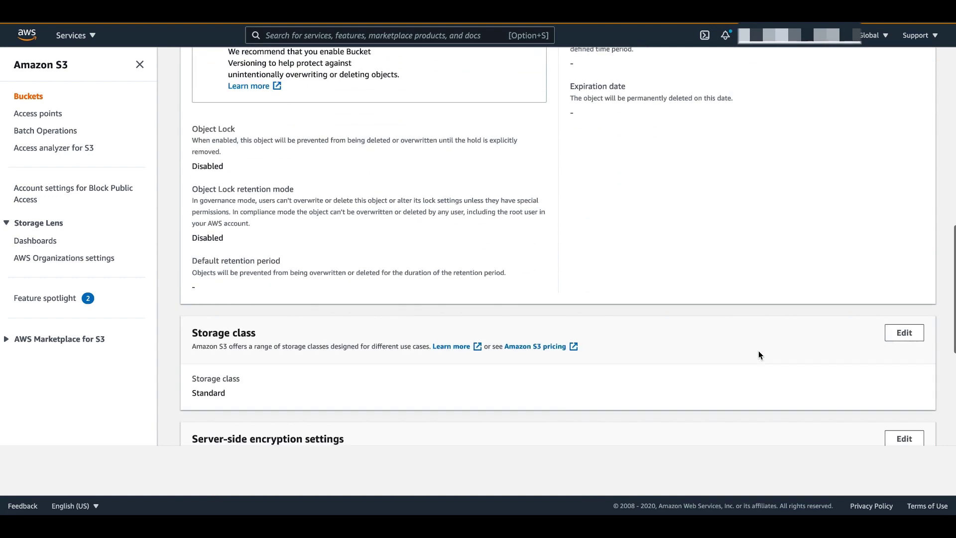
scroll(758, 355, down, 3)
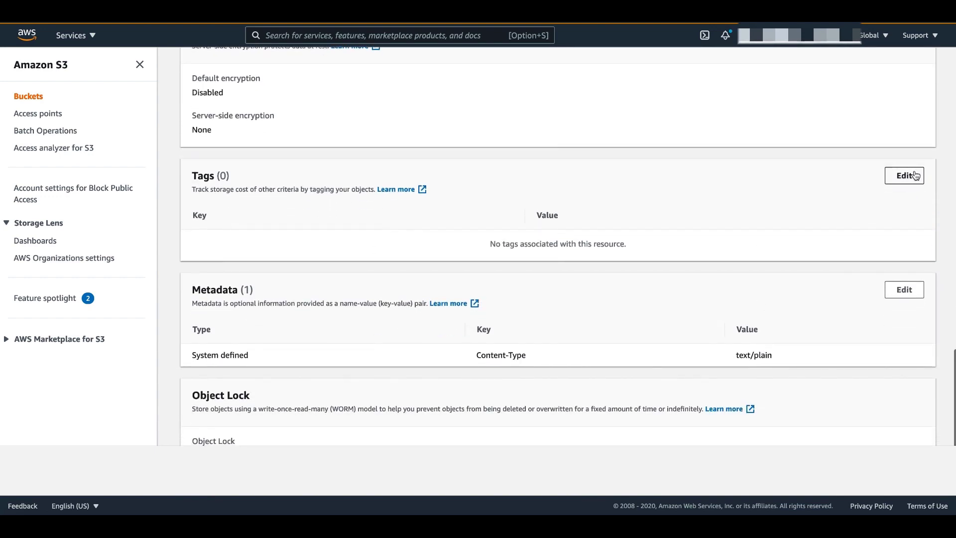
click(904, 176)
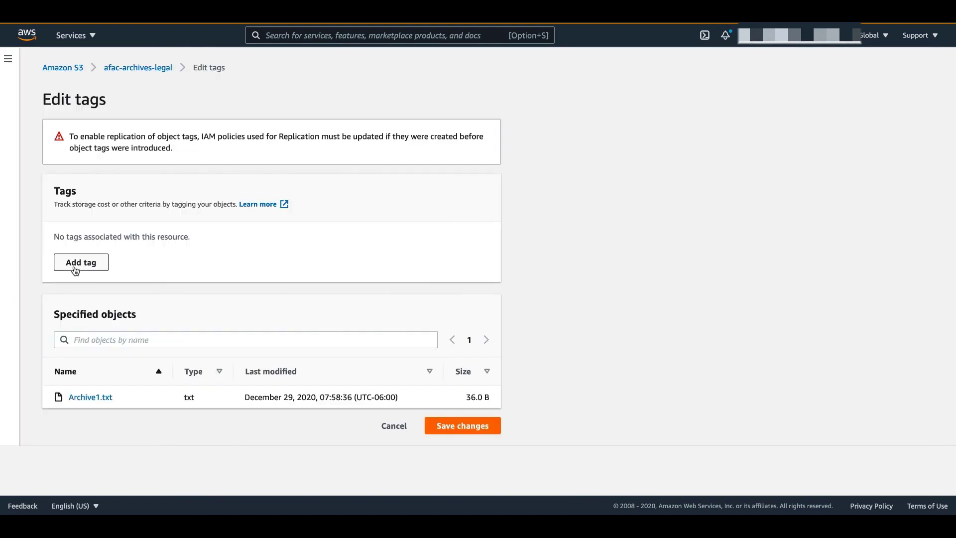
click(71, 261)
click(115, 250)
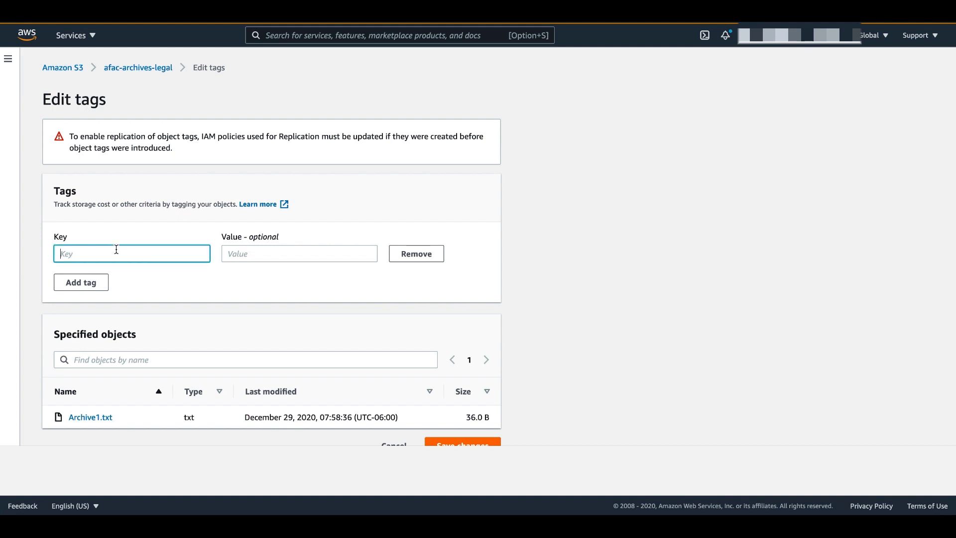
text(clearance)
key(Tab)
text(c)
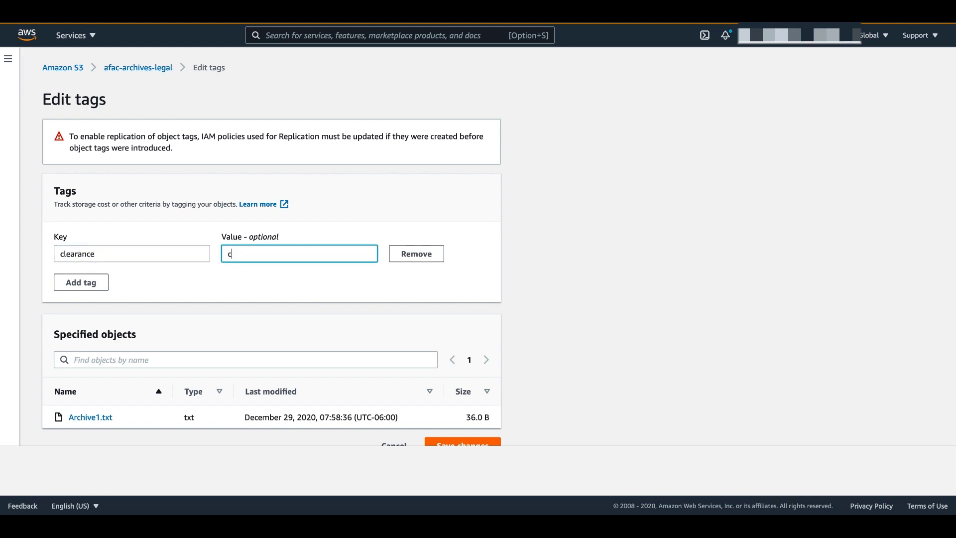
text(onfidential)
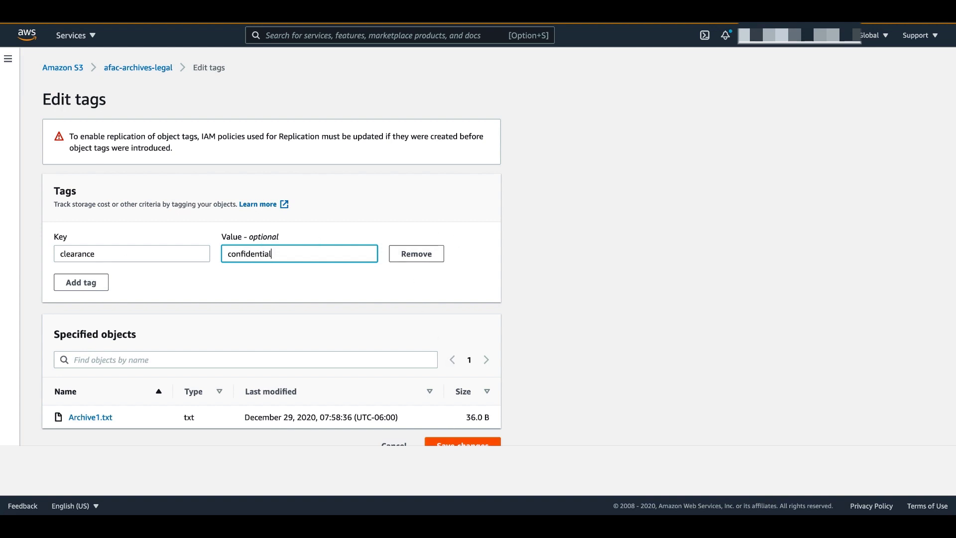
click(457, 442)
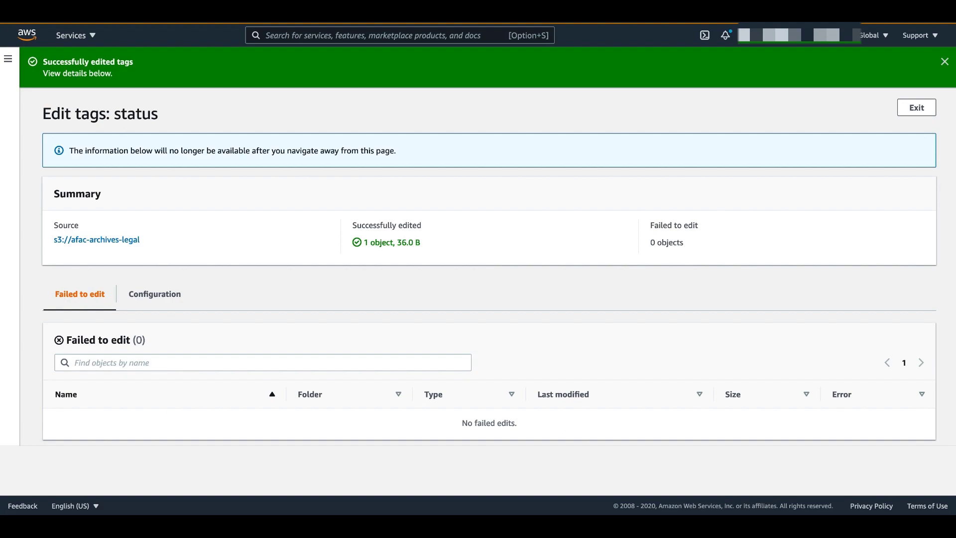
Switch back to Postman and resend the GET request for Archive1.txt in the afac-archives-legal bucket
click(653, 512)
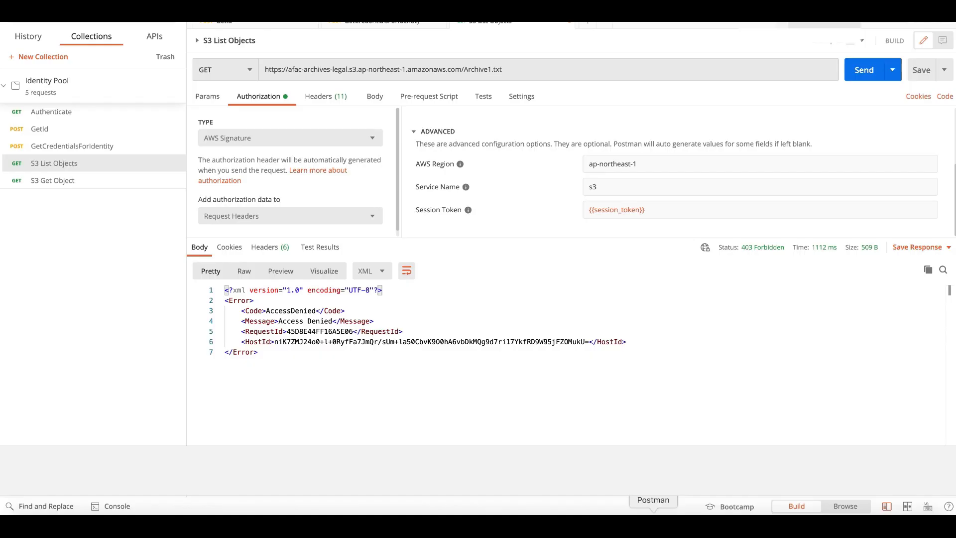
click(864, 70)
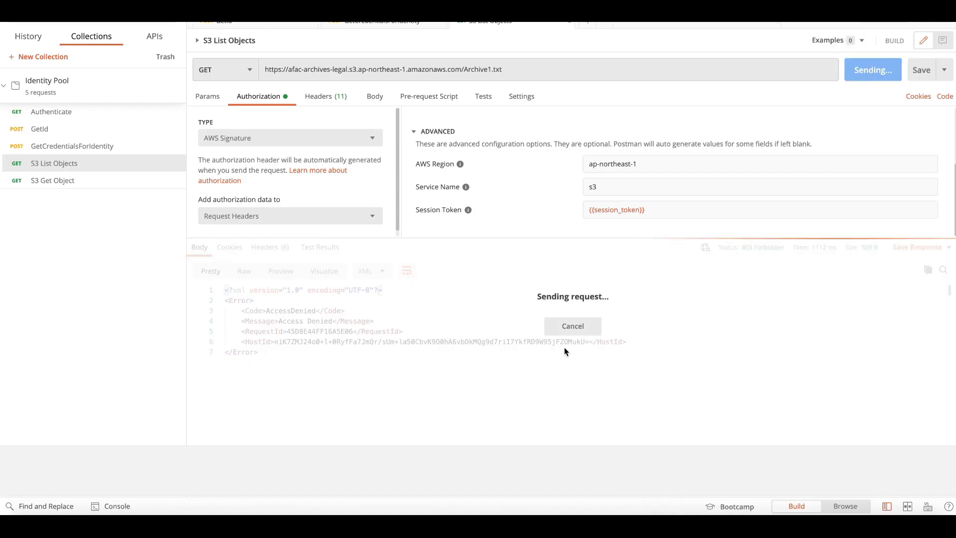